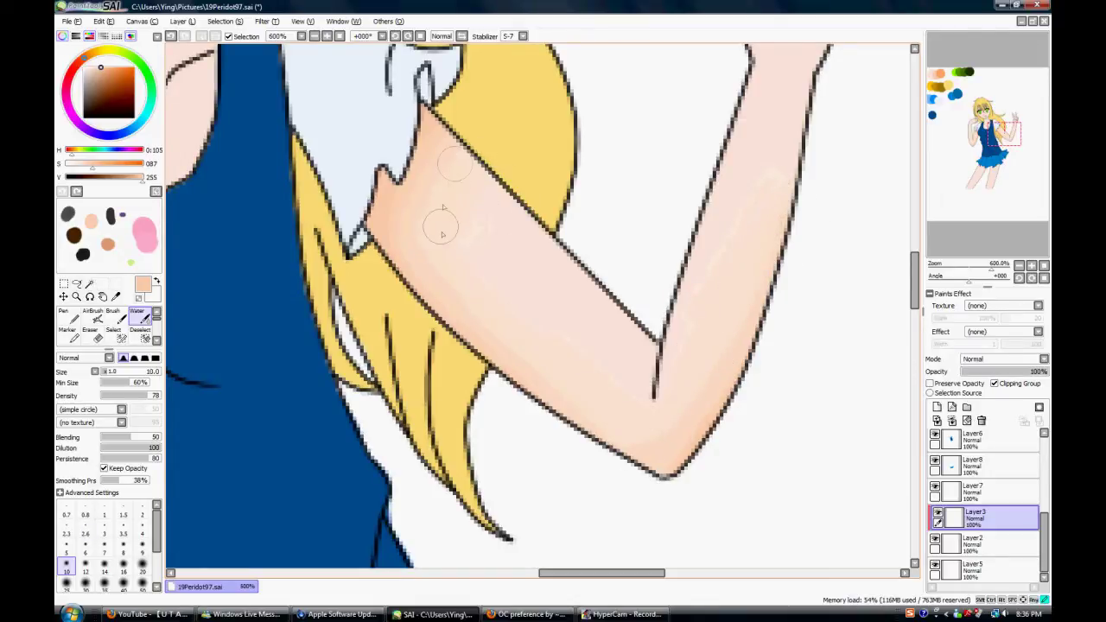
Blend the skin shading on the raised forearm up to the wrist with the Water tool.
scroll(559, 349, "down", 5)
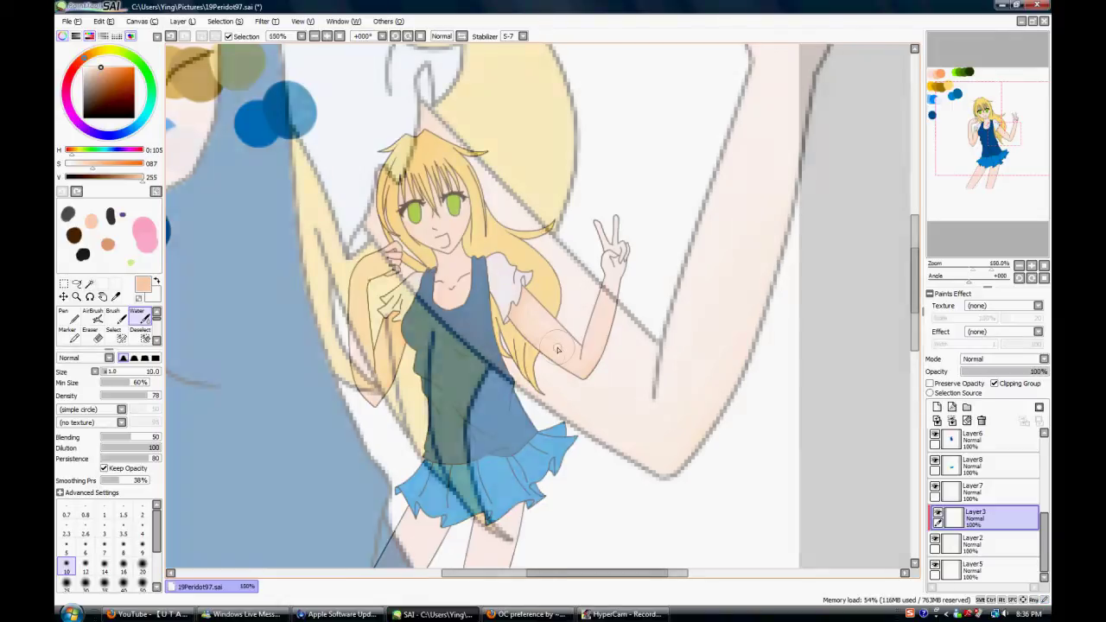
scroll(624, 332, "up", 4)
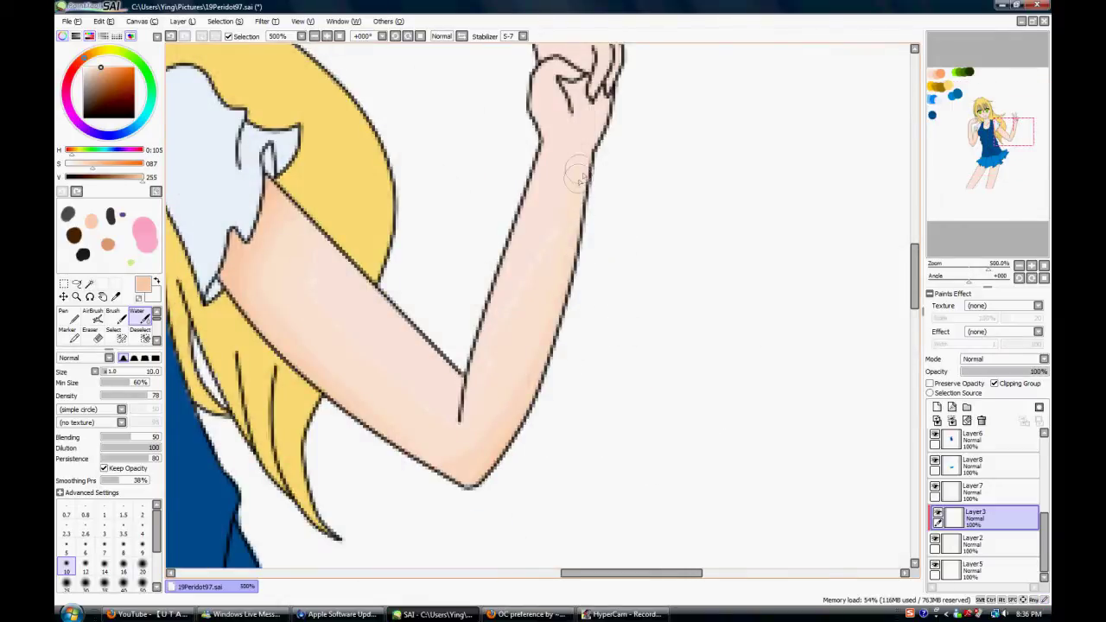
scroll(581, 160, "down", 5)
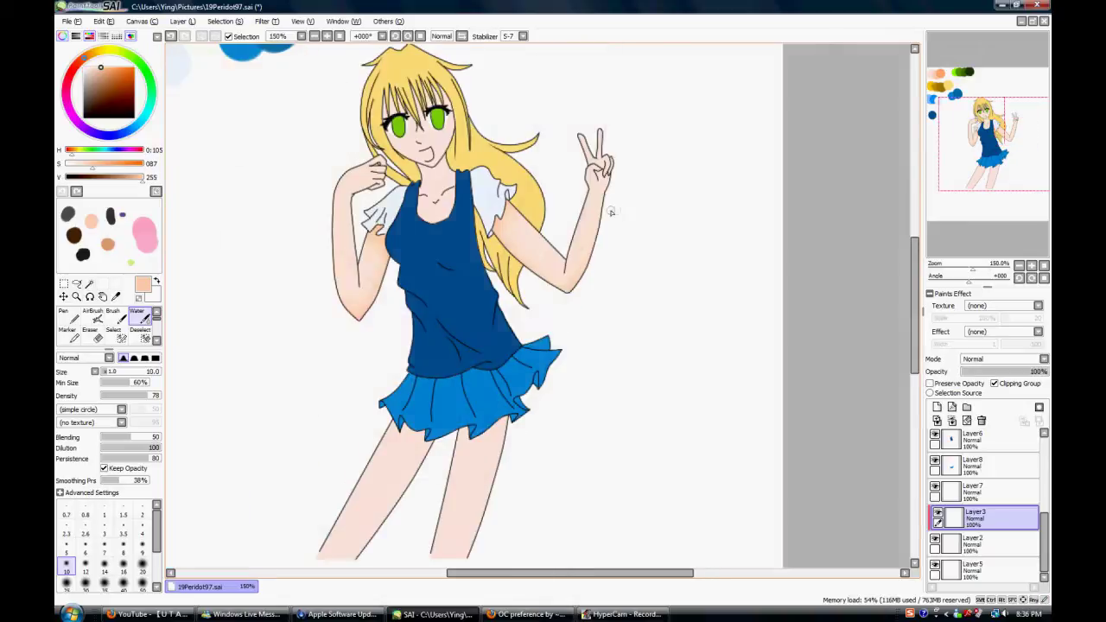
scroll(593, 229, "up", 4)
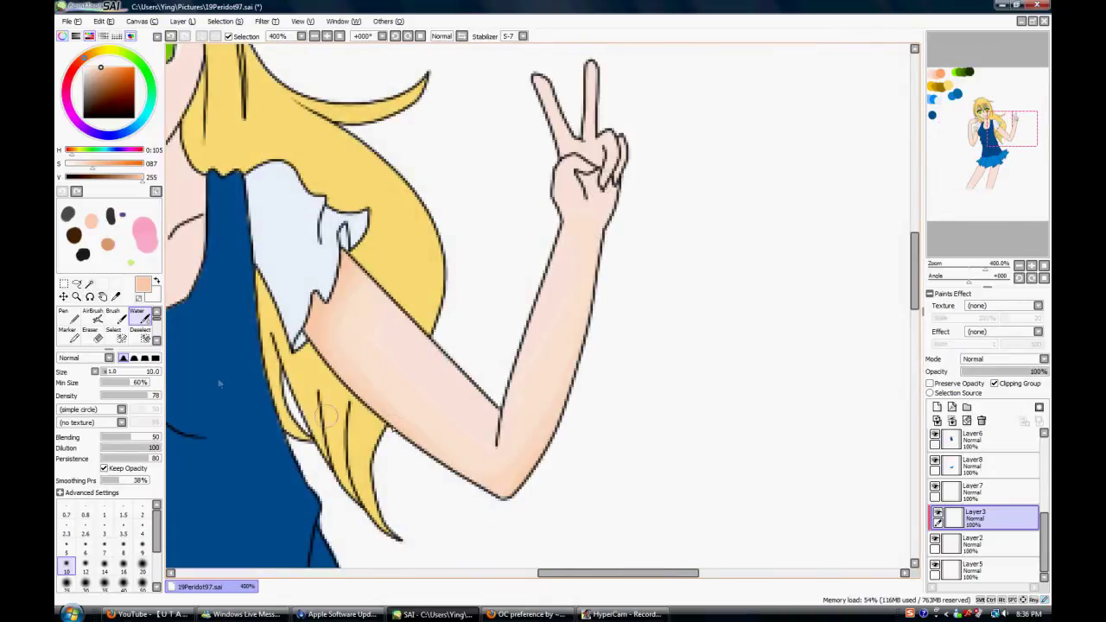
Switch to the Pen tool at size 9 for shading the peace-sign hand.
left_click(65, 315)
scroll(605, 82, "down", 4)
scroll(585, 73, "up", 5)
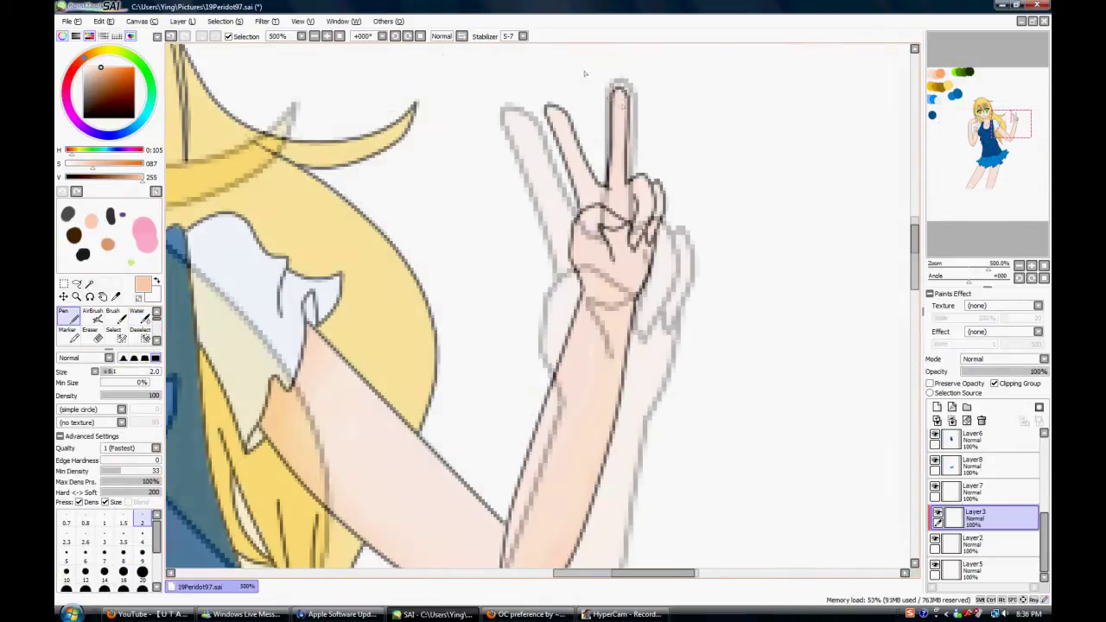
scroll(621, 103, "up", 5)
left_click(142, 557)
mouse_move(460, 135)
left_mouse_down()
mouse_move(479, 282)
mouse_move(494, 166)
left_mouse_up()
left_click_drag(484, 209, 510, 346)
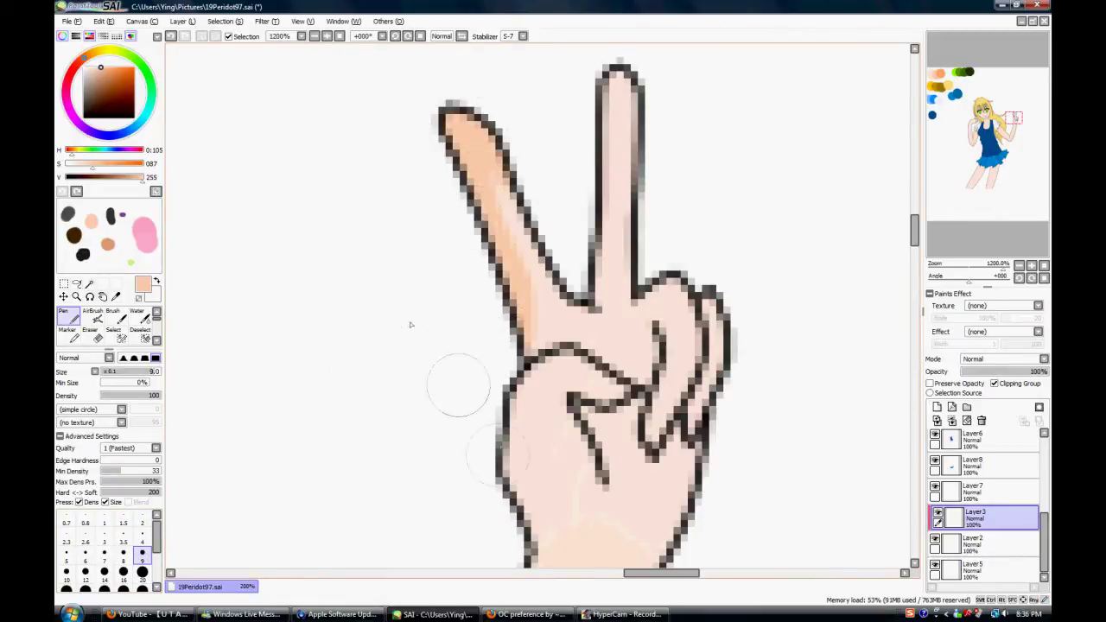
key("ctrl+z")
key("ctrl+z")
key("ctrl+z")
Shade the slanted finger of the peace sign along its inner edge, reducing the Pen size to 7.
left_click_drag(464, 107, 537, 233)
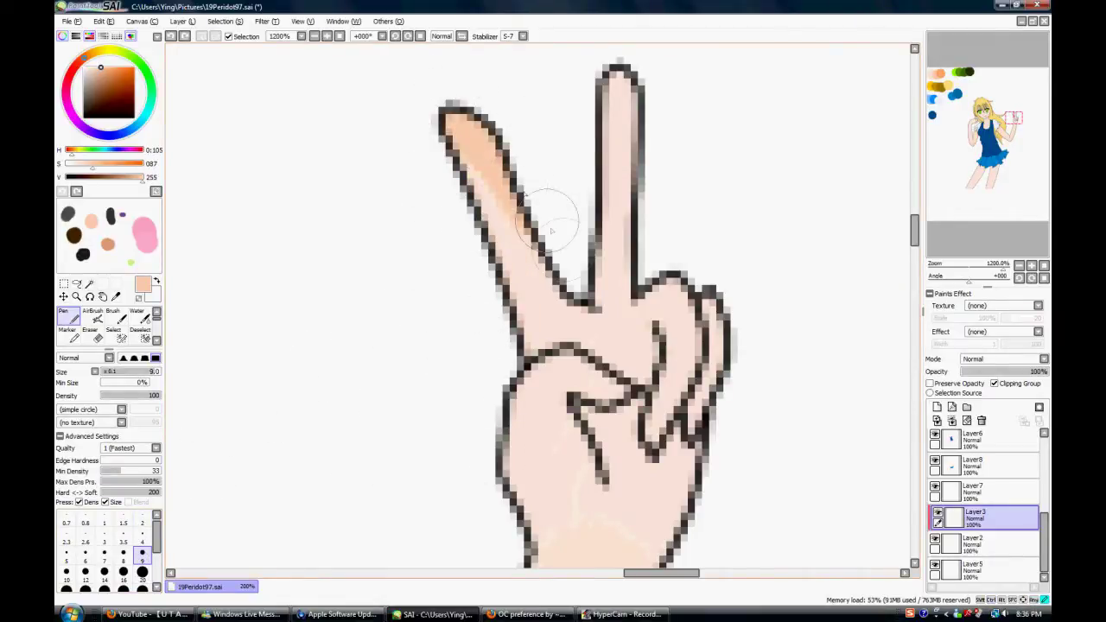
key("bracketleft")
key("bracketleft")
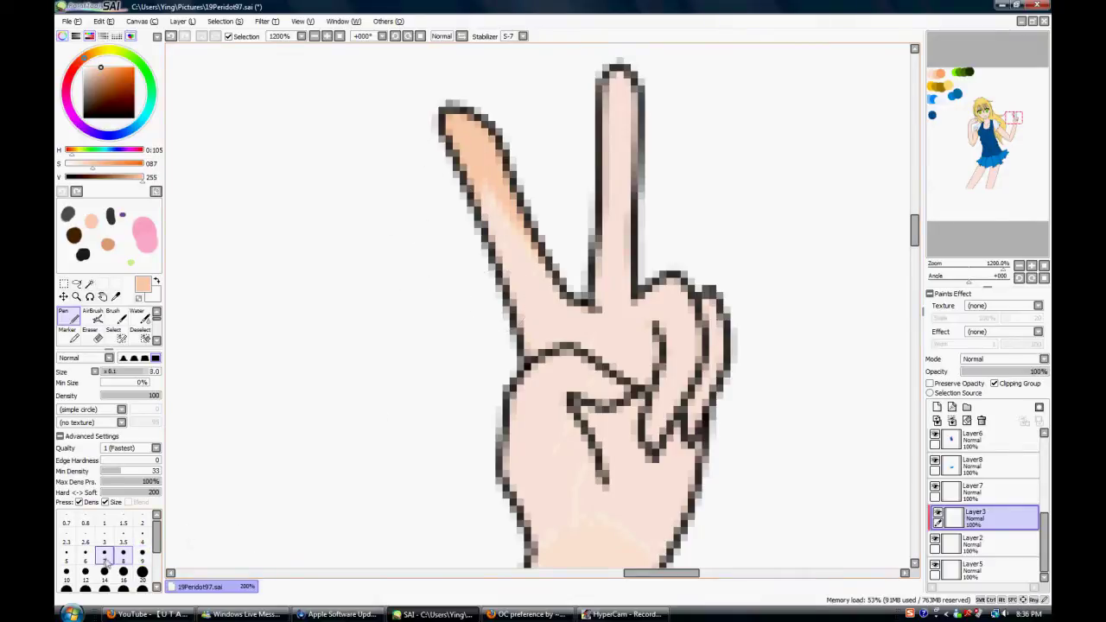
left_click_drag(529, 201, 573, 309)
left_click_drag(573, 308, 514, 224)
Shade the upright finger, the curled fingers and the thumb crease of the peace-sign hand in peach.
mouse_move(629, 66)
left_mouse_down()
mouse_move(642, 160)
mouse_move(635, 307)
mouse_move(674, 278)
mouse_move(709, 289)
mouse_move(726, 398)
mouse_move(699, 458)
left_mouse_up()
mouse_move(595, 424)
left_mouse_down()
mouse_move(621, 454)
mouse_move(570, 441)
mouse_move(576, 413)
mouse_move(600, 474)
mouse_move(608, 396)
mouse_move(576, 386)
mouse_move(578, 415)
left_mouse_up()
mouse_move(670, 285)
left_mouse_down()
mouse_move(697, 315)
mouse_move(694, 372)
mouse_move(663, 440)
left_mouse_up()
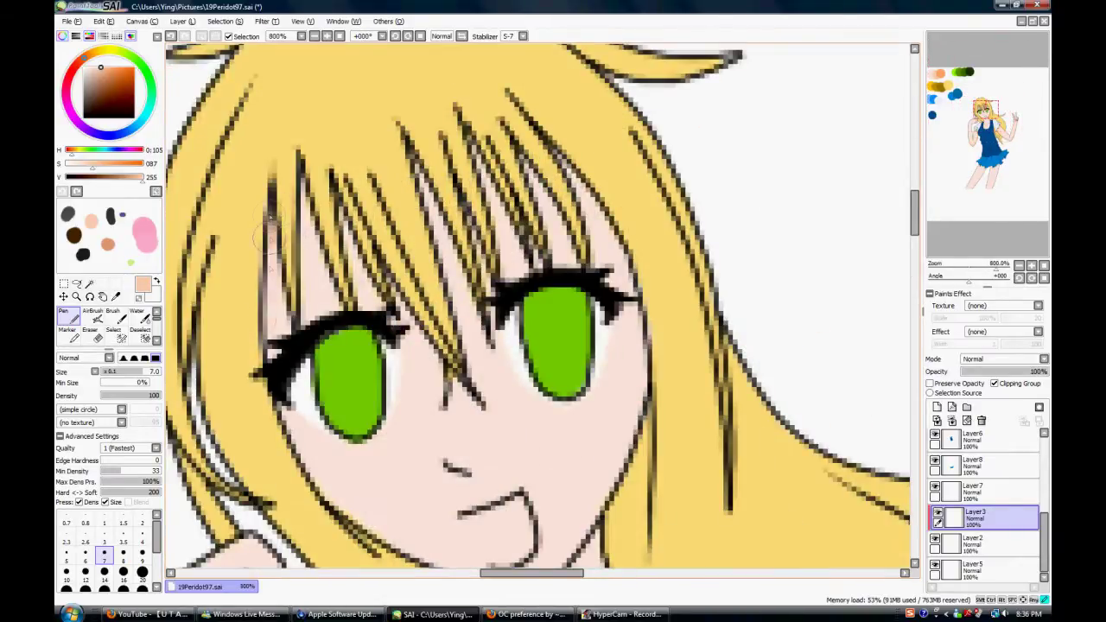
Paint peach shadows on the forehead skin between and beneath the strands of the bangs.
mouse_move(270, 221)
left_mouse_down()
mouse_move(256, 363)
mouse_move(305, 169)
mouse_move(296, 329)
mouse_move(340, 212)
mouse_move(357, 315)
mouse_move(384, 304)
left_mouse_up()
mouse_move(456, 317)
left_mouse_down()
mouse_move(450, 285)
mouse_move(481, 407)
left_mouse_up()
mouse_move(484, 307)
left_mouse_down()
mouse_move(498, 181)
mouse_move(501, 289)
mouse_move(547, 263)
left_mouse_up()
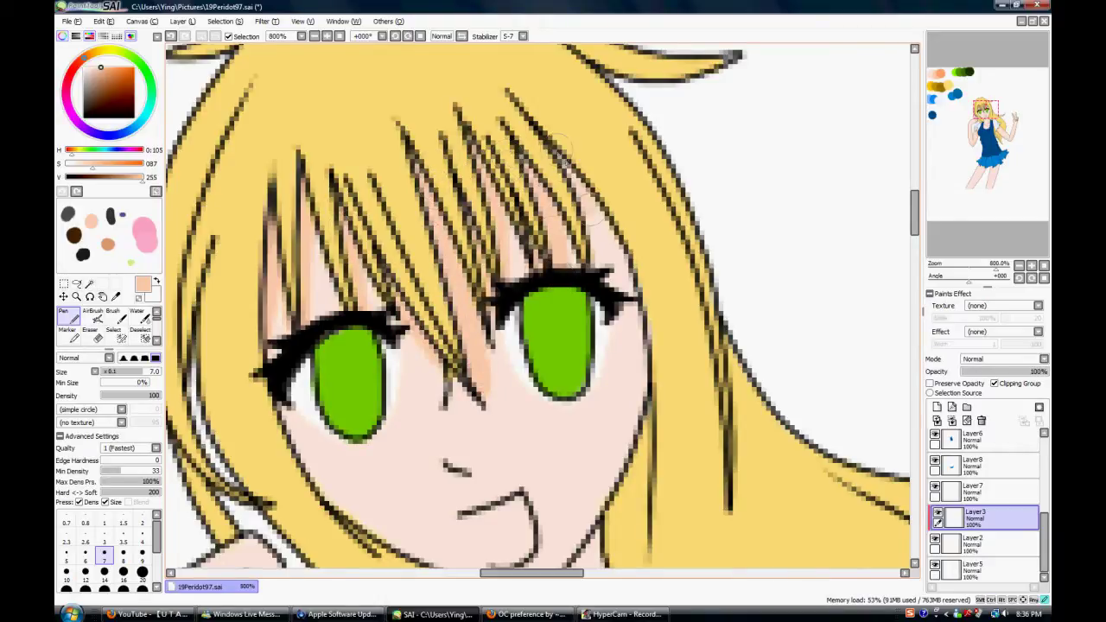
Shade beside the nose line and along the face edge from the cheek down to the chin.
scroll(519, 424, "down", 3)
scroll(489, 365, "up", 4)
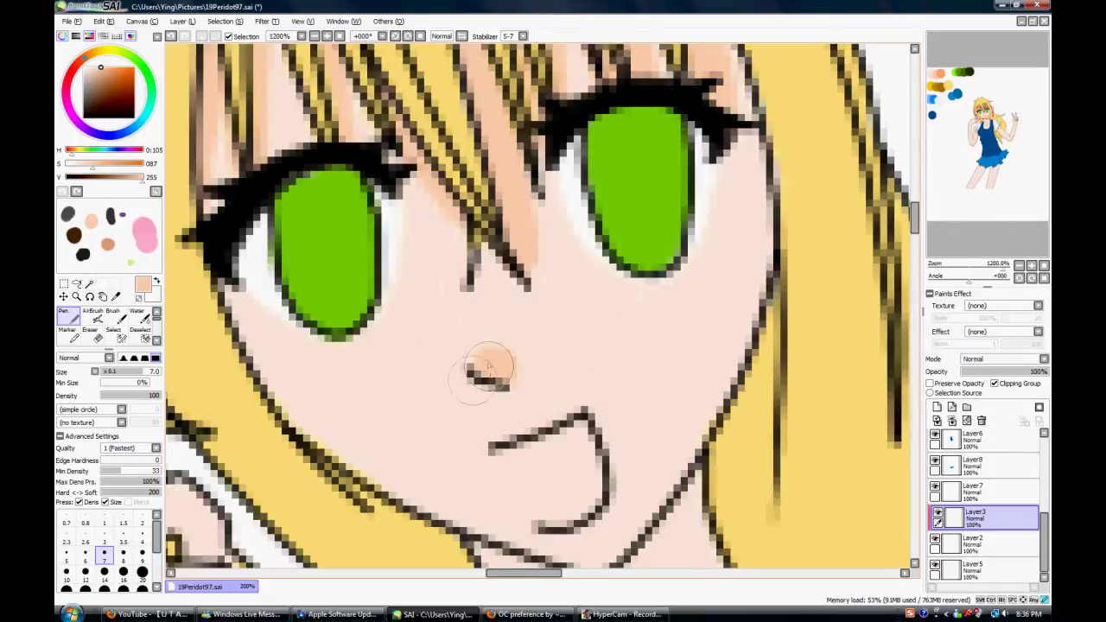
scroll(235, 307, "down", 5)
scroll(672, 105, "up", 5)
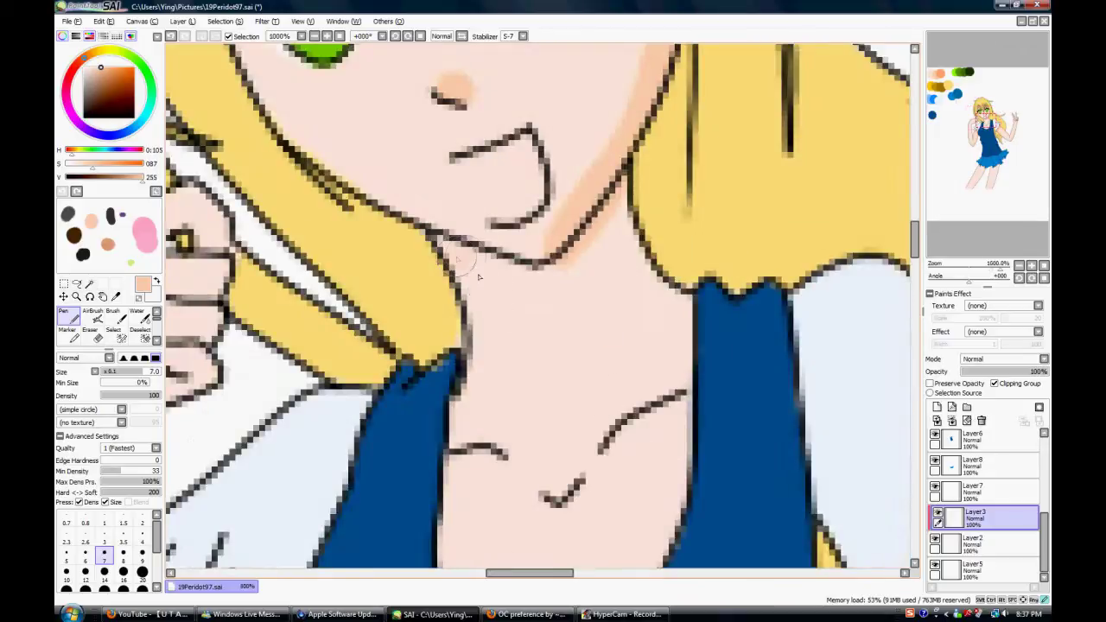
Paint the shadow under the chin across the neck and shade the collarbone lines.
mouse_move(480, 277)
left_mouse_down()
mouse_move(461, 298)
mouse_move(526, 275)
mouse_move(662, 275)
mouse_move(608, 245)
mouse_move(635, 251)
left_mouse_up()
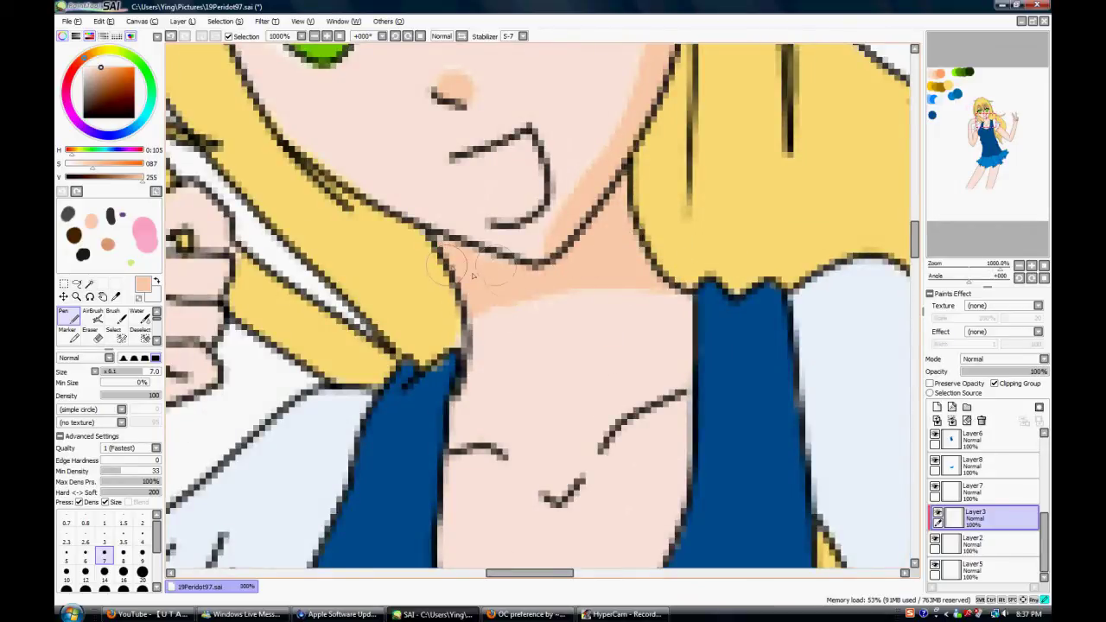
mouse_move(548, 477)
left_mouse_down()
mouse_move(621, 453)
mouse_move(683, 397)
left_mouse_up()
left_click_drag(501, 466, 484, 458)
left_click_drag(474, 363, 453, 432)
Shade the chest skin along the curved neckline of the blue top.
scroll(434, 419, "down", 5)
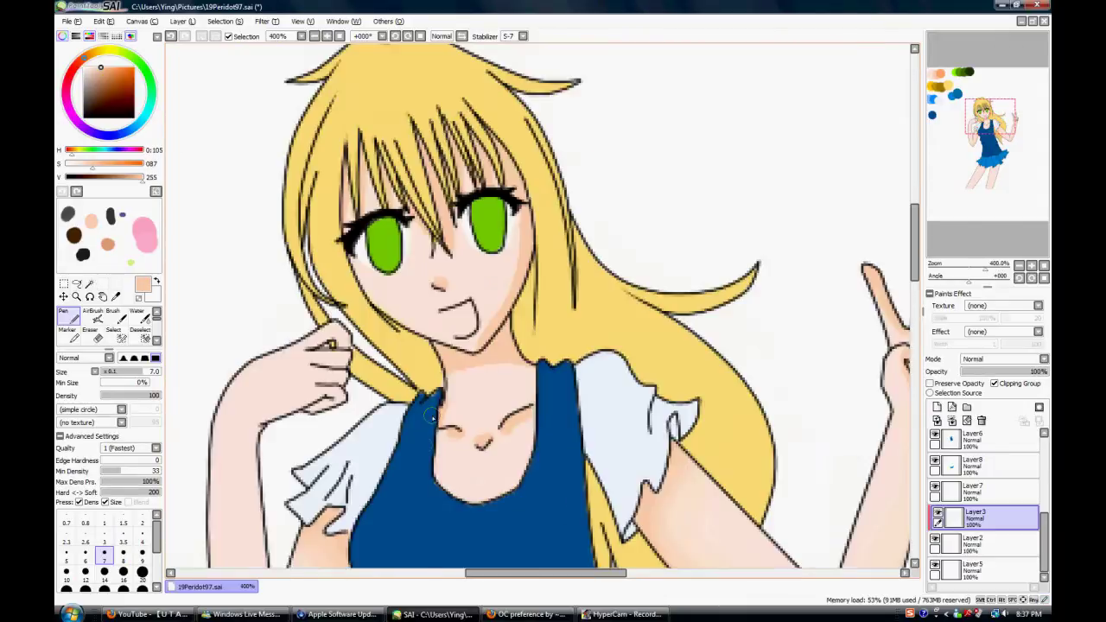
scroll(429, 512, "up", 4)
scroll(432, 542, "up", 2)
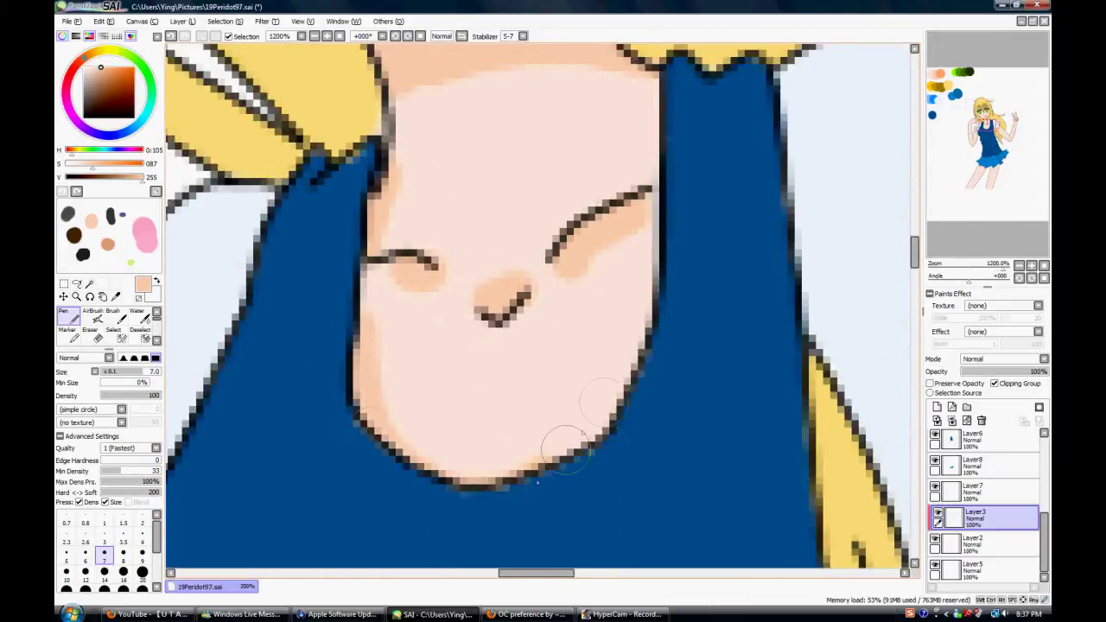
scroll(536, 449, "down", 8)
Shade the underside of the fist at the face and the inner edge of its bent forearm.
scroll(424, 525, "up", 4)
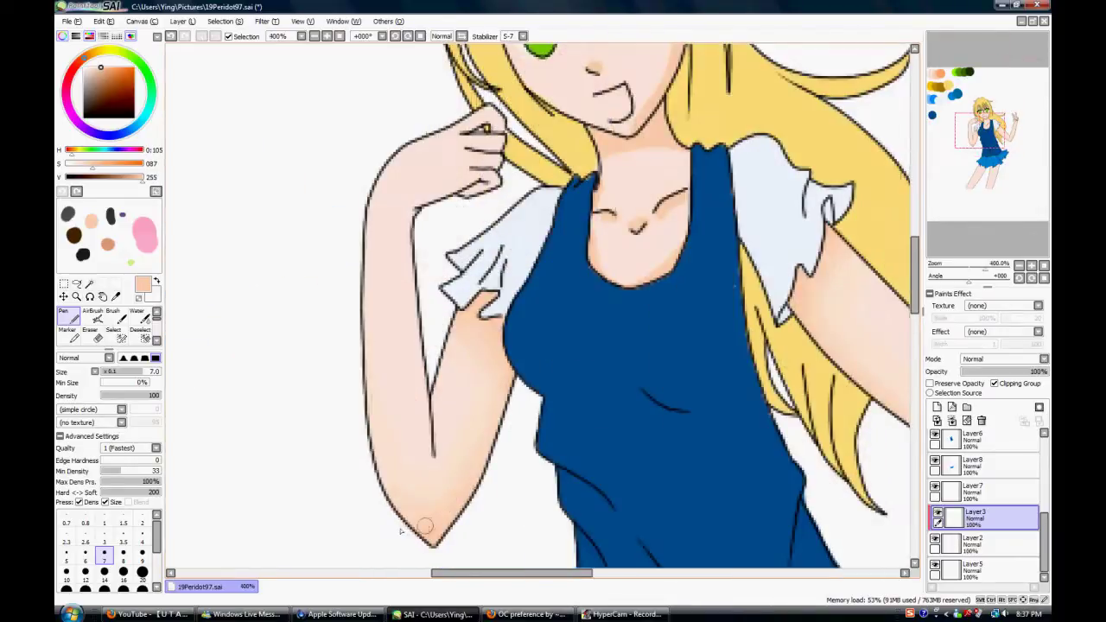
scroll(440, 140, "up", 3)
mouse_move(510, 253)
left_mouse_down()
mouse_move(478, 283)
mouse_move(385, 312)
mouse_move(344, 373)
left_mouse_up()
scroll(353, 357, "down", 5)
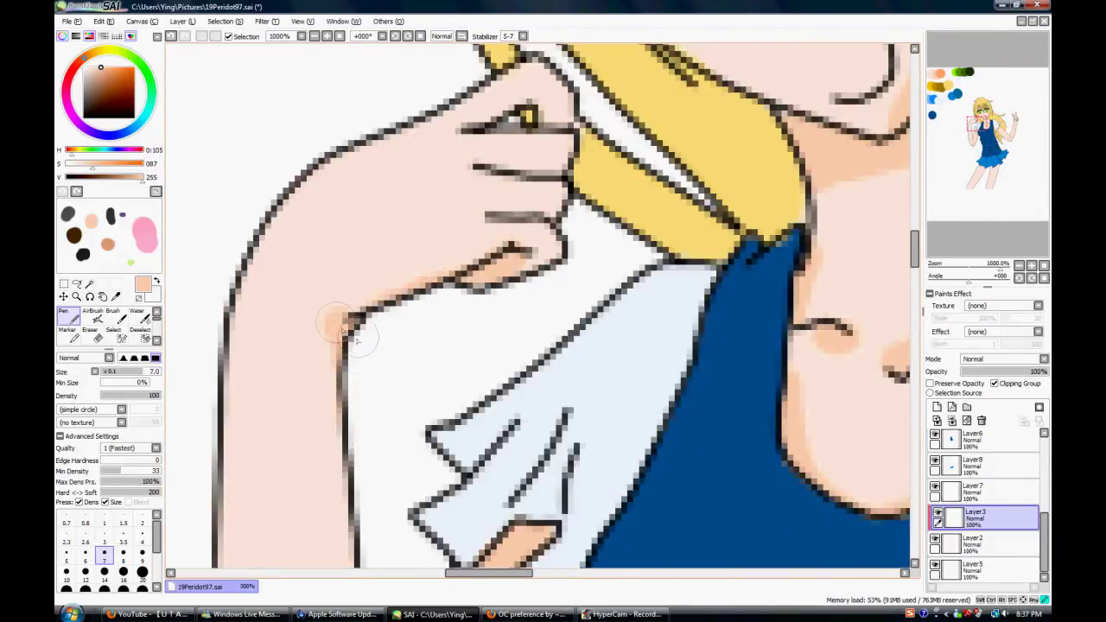
scroll(387, 421, "up", 4)
mouse_move(367, 268)
left_mouse_down()
mouse_move(368, 422)
mouse_move(399, 562)
left_mouse_up()
scroll(389, 562, "down", 2)
Shade the individual fingers of the fist beside the face with the Pen at size 4.
scroll(527, 192, "up", 4)
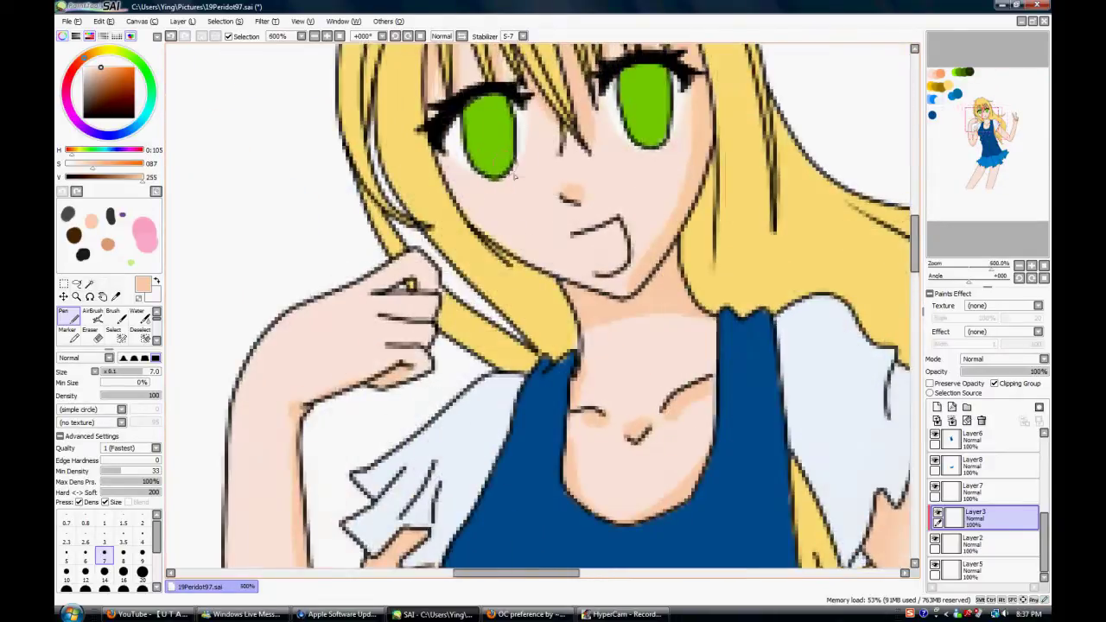
left_click(141, 536)
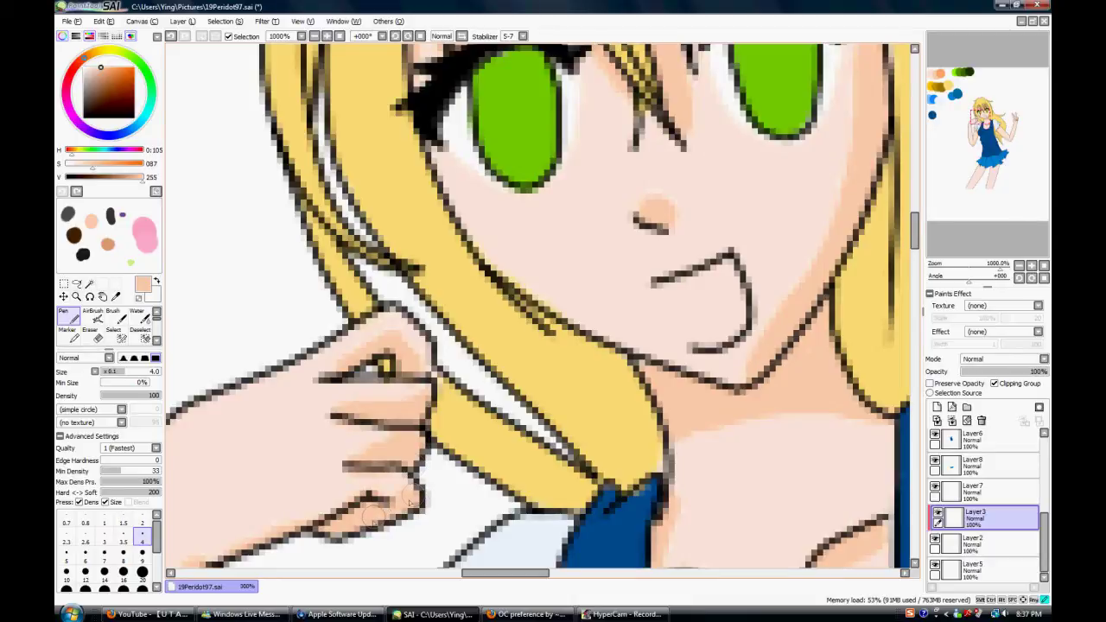
scroll(434, 493, "down", 2)
Shade both legs below the skirt with the Pen at size 20, undoing and redoing unsatisfactory strokes.
scroll(434, 492, "down", 5)
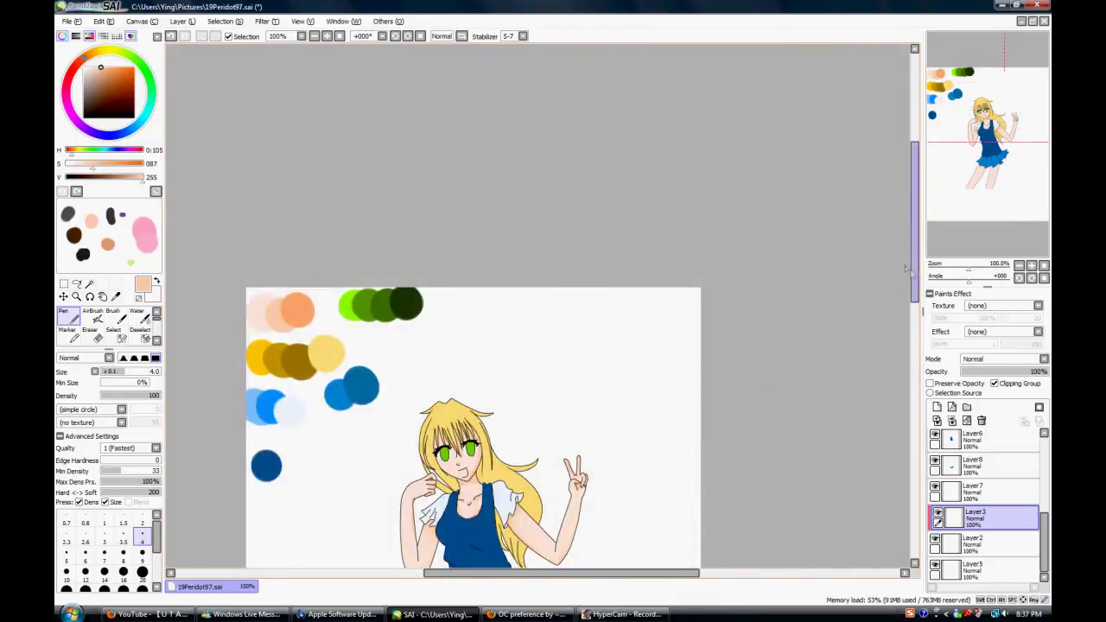
left_click_drag(906, 268, 908, 353)
left_click(142, 571)
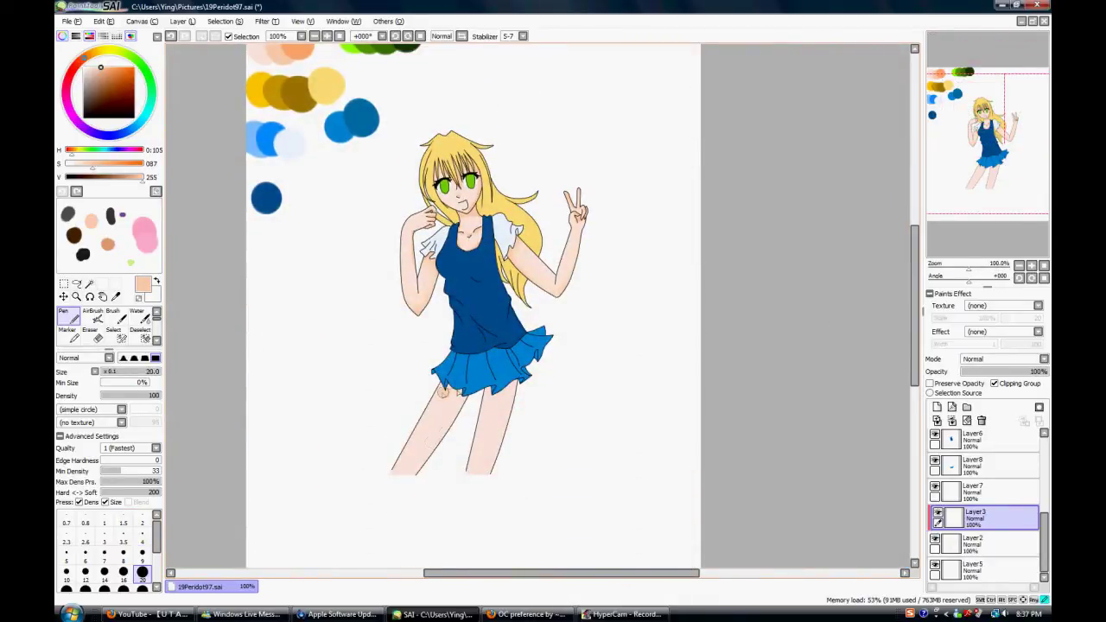
key("ctrl+z")
key("ctrl+z")
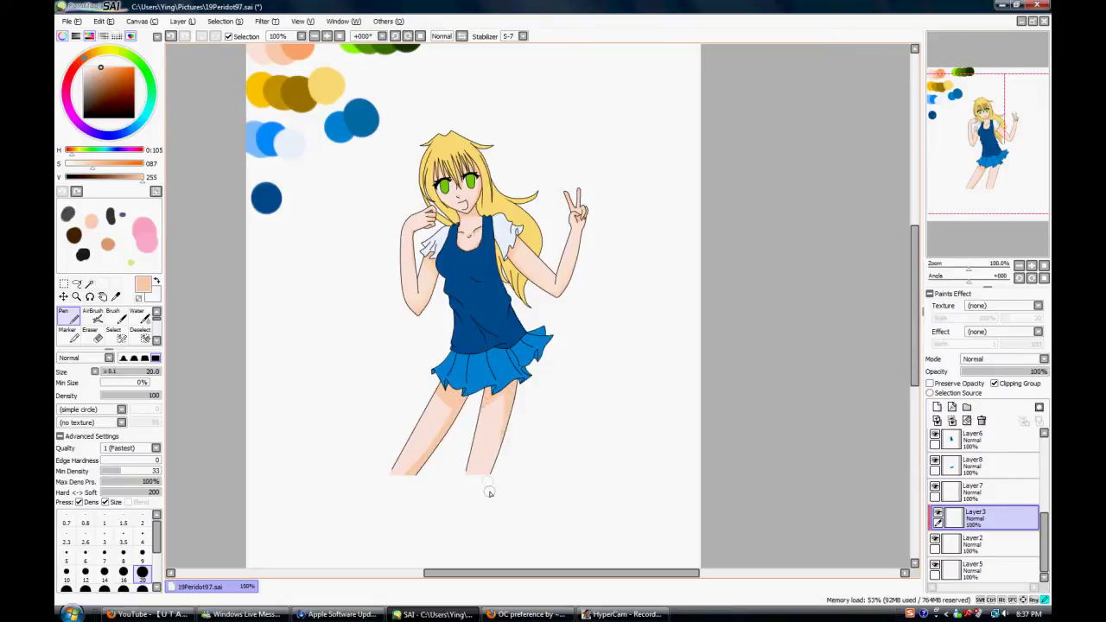
key("ctrl+z")
key("ctrl+z")
scroll(506, 437, "up", 4)
mouse_move(552, 222)
left_mouse_down()
mouse_move(529, 390)
mouse_move(465, 544)
left_mouse_up()
scroll(441, 247, "down", 4)
scroll(474, 171, "up", 3)
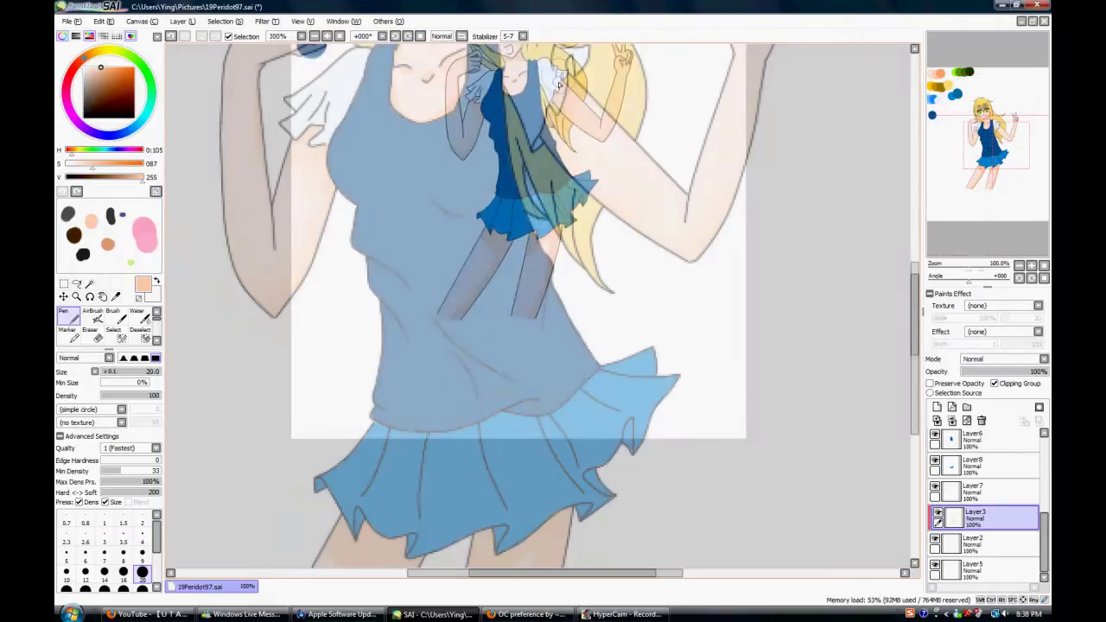
Blend the shadows under the bangs and between the eyes with the Water tool at size 9.
scroll(478, 171, "down", 3)
scroll(475, 138, "up", 6)
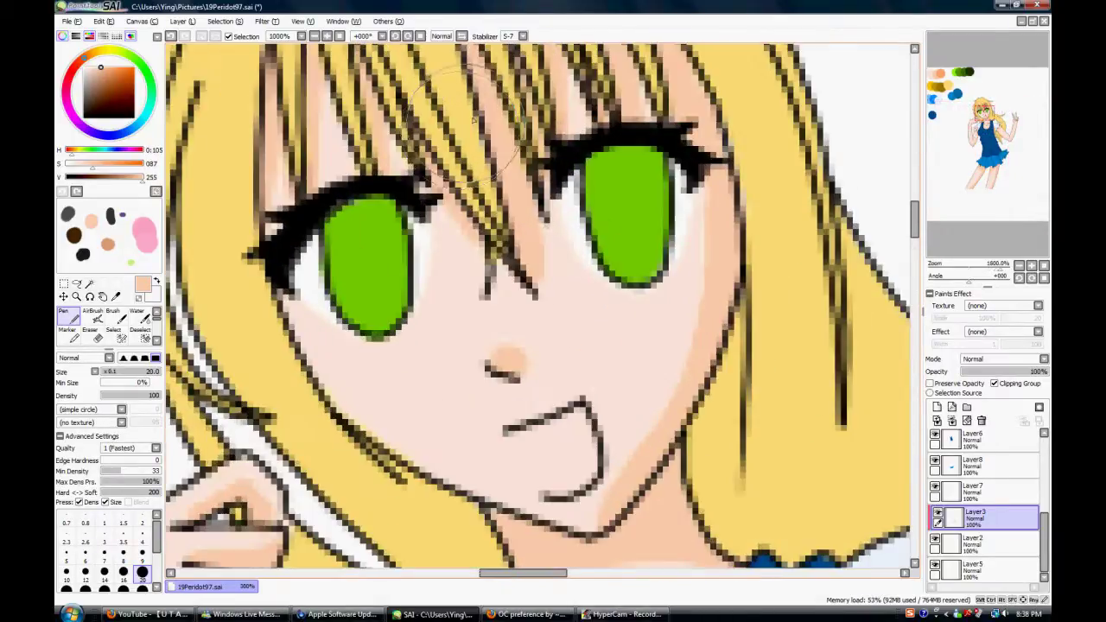
left_click(94, 337)
left_click(140, 317)
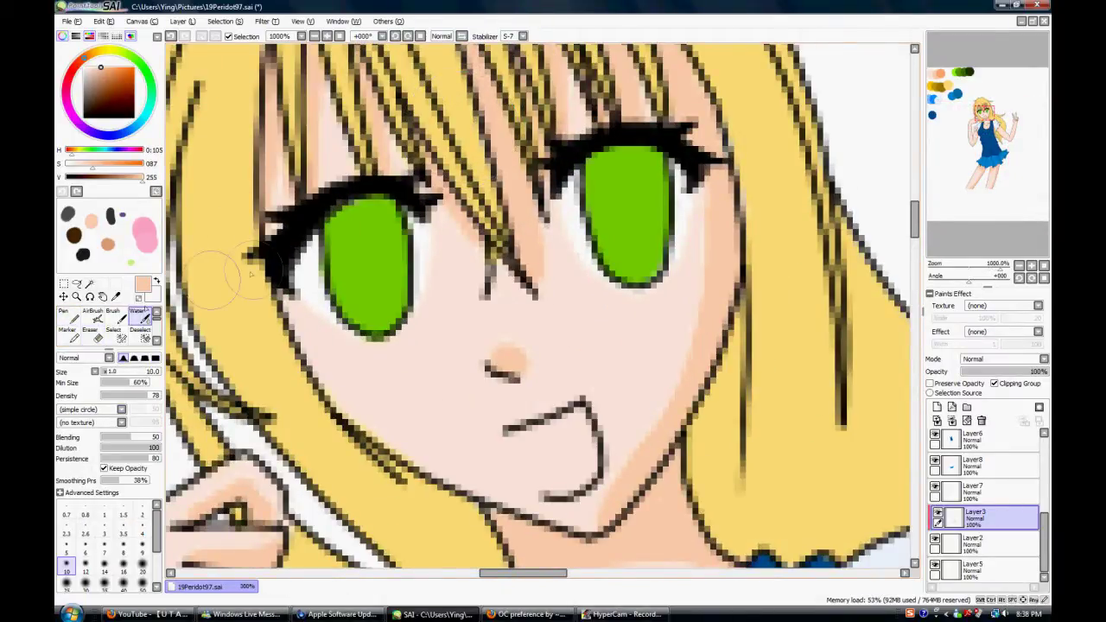
scroll(253, 248, "down", 3)
scroll(268, 181, "up", 3)
left_click(142, 546)
left_click_drag(266, 208, 263, 257)
left_click_drag(314, 192, 313, 235)
mouse_move(367, 197)
left_mouse_down()
mouse_move(381, 237)
mouse_move(432, 285)
mouse_move(424, 259)
mouse_move(484, 363)
mouse_move(552, 354)
mouse_move(547, 366)
mouse_move(602, 386)
left_mouse_up()
mouse_move(552, 183)
left_mouse_down()
mouse_move(572, 233)
mouse_move(548, 112)
mouse_move(554, 227)
left_mouse_up()
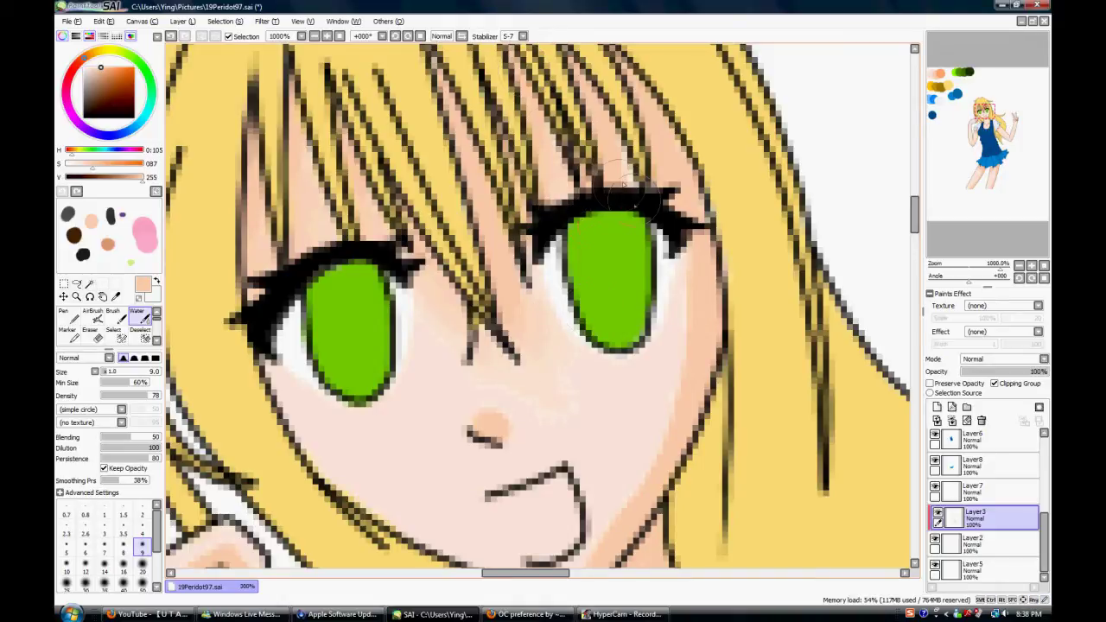
Blend the shading along the cheek and jaw and soften the shadow beneath the chin.
mouse_move(703, 266)
left_mouse_down()
mouse_move(683, 292)
mouse_move(684, 263)
mouse_move(670, 386)
mouse_move(625, 499)
left_mouse_up()
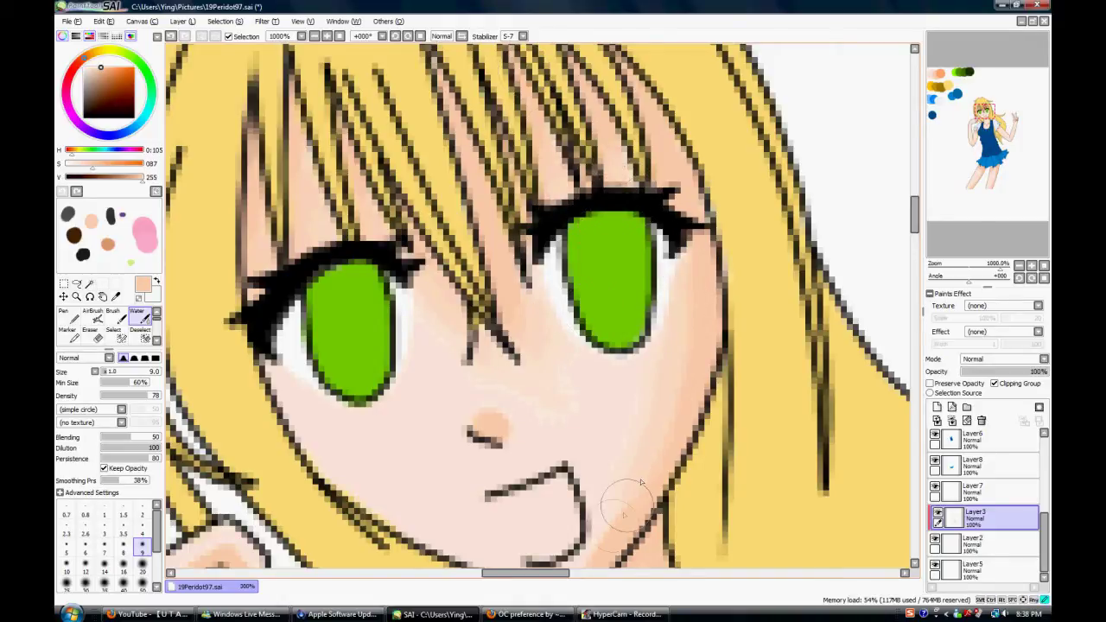
scroll(609, 501, "down", 5)
scroll(597, 528, "up", 4)
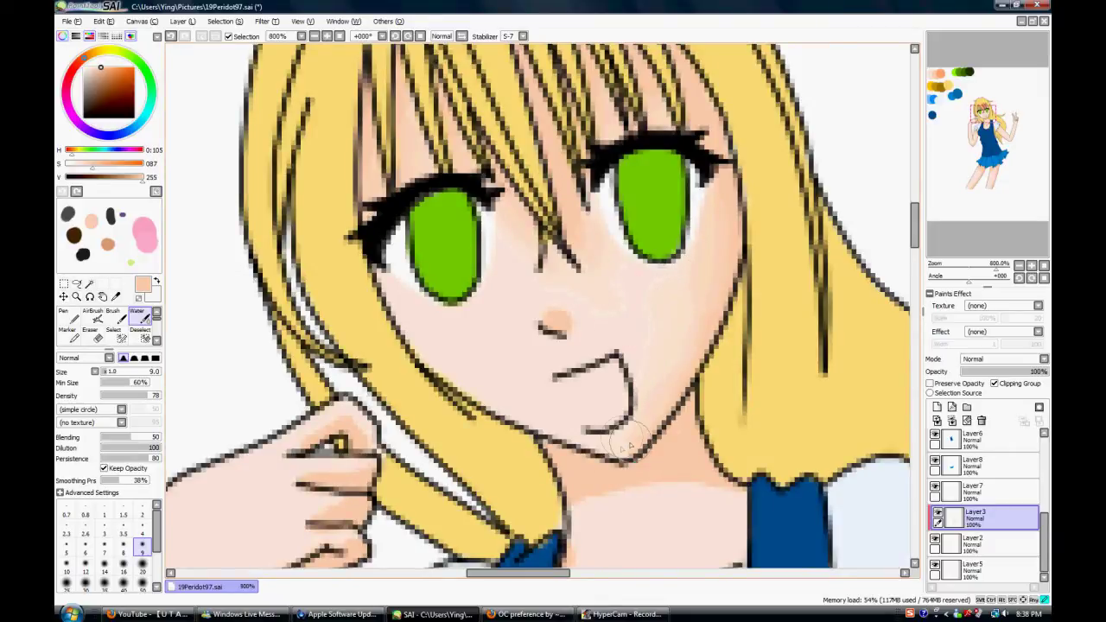
left_click_drag(570, 509, 616, 503)
scroll(854, 179, "down", 3)
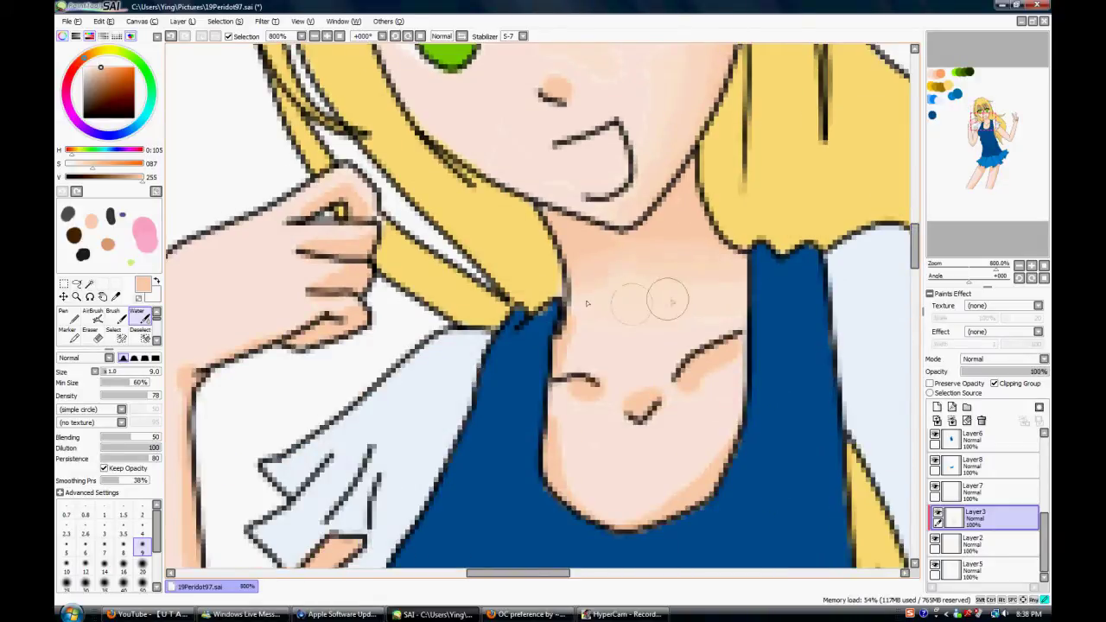
Blend the collarbone shading and the shading along the neckline into the chest skin.
mouse_move(571, 427)
left_mouse_down()
mouse_move(574, 463)
mouse_move(661, 507)
mouse_move(730, 416)
left_mouse_up()
mouse_move(568, 473)
left_mouse_down()
mouse_move(585, 442)
mouse_move(610, 456)
left_mouse_up()
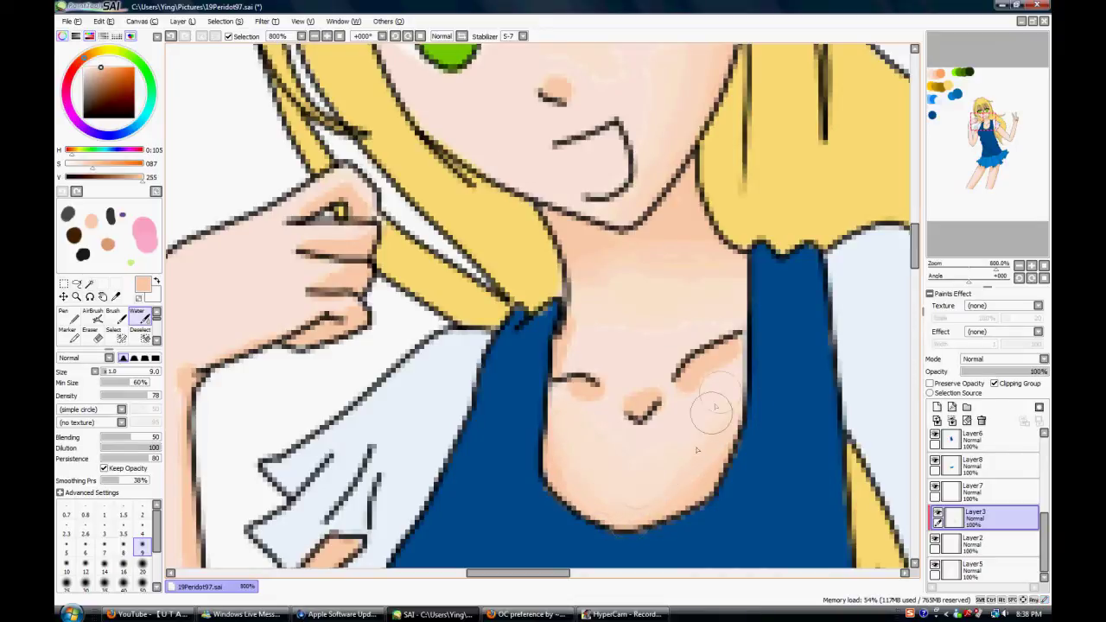
left_click_drag(702, 394, 712, 372)
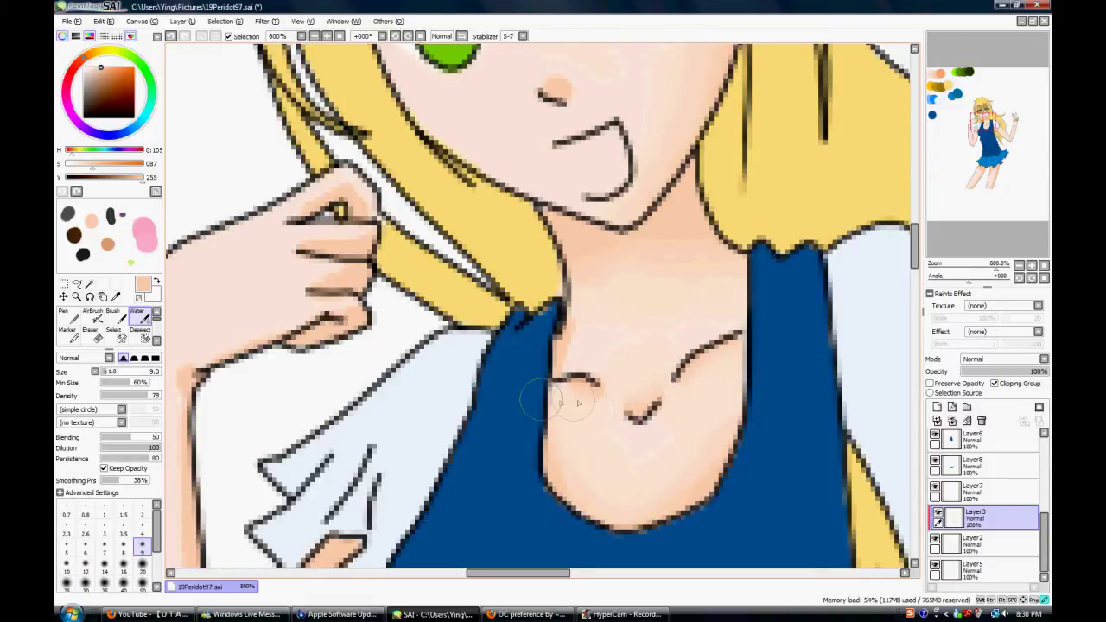
scroll(575, 300, "down", 5)
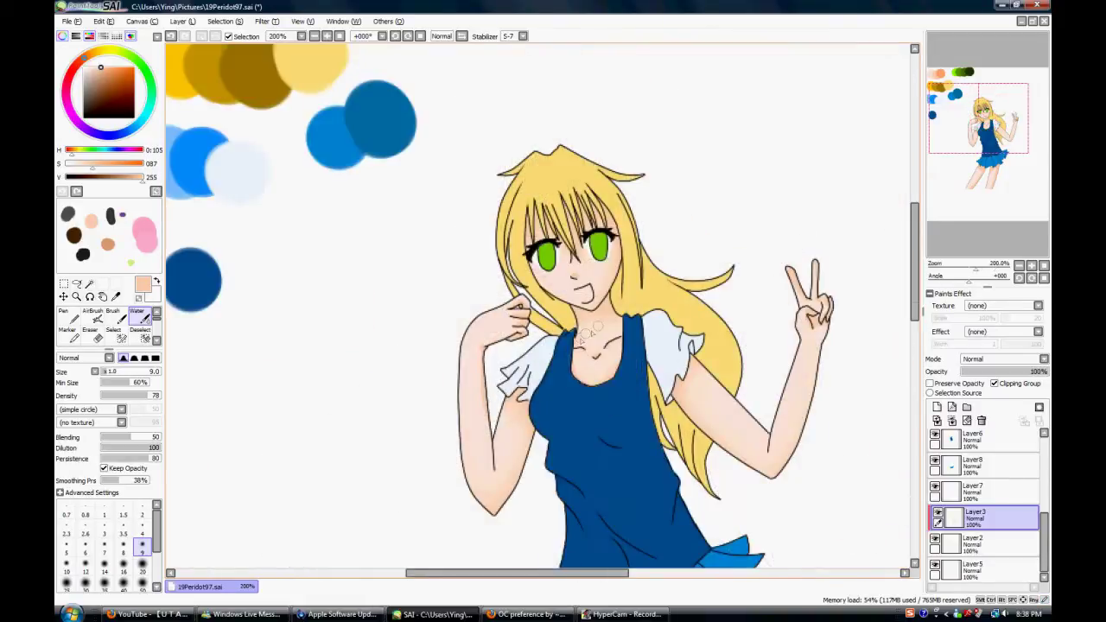
scroll(590, 289, "up", 6)
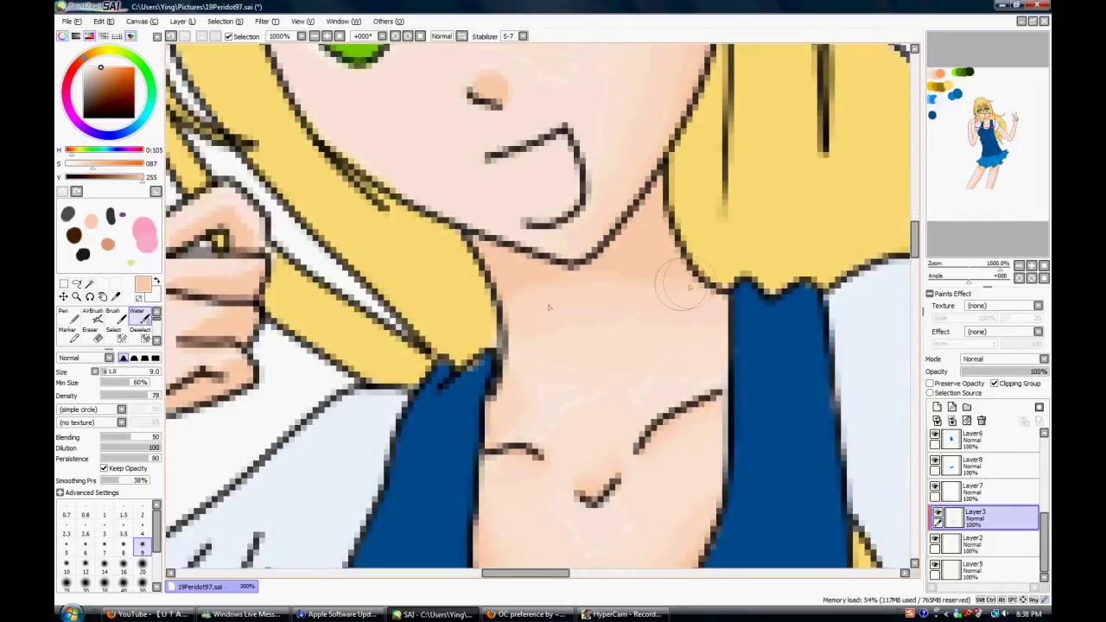
Blend the shading on the fist near the hair, softening the fingers, the back of the hand and the wrist.
scroll(554, 287, "down", 3)
scroll(647, 375, "down", 3)
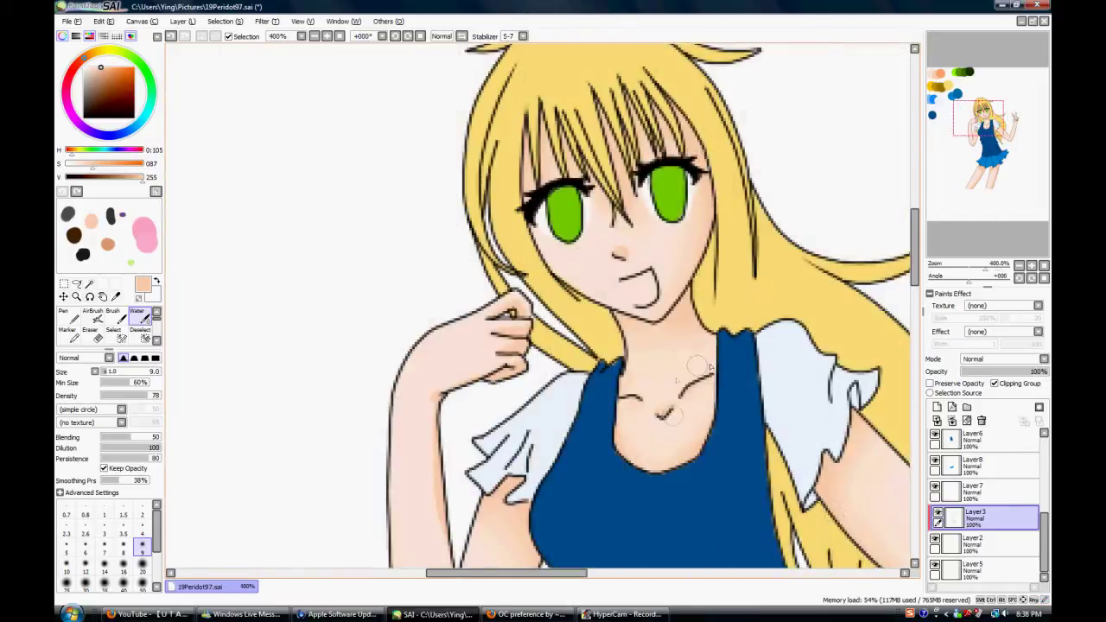
scroll(679, 426, "up", 6)
mouse_move(606, 179)
left_mouse_down()
mouse_move(647, 180)
mouse_move(554, 173)
mouse_move(633, 190)
left_mouse_up()
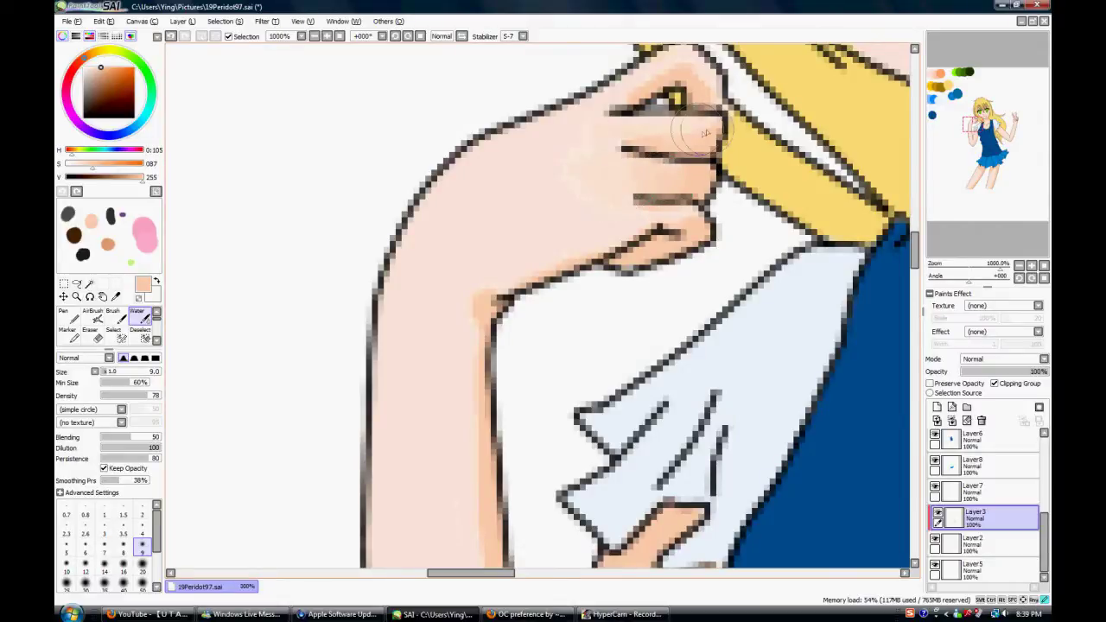
scroll(563, 131, "up", 1)
mouse_move(555, 245)
left_mouse_down()
mouse_move(585, 291)
mouse_move(711, 264)
mouse_move(701, 180)
mouse_move(670, 157)
mouse_move(584, 205)
mouse_move(617, 178)
mouse_move(587, 204)
mouse_move(707, 149)
mouse_move(537, 256)
mouse_move(715, 198)
mouse_move(683, 255)
mouse_move(661, 364)
mouse_move(679, 356)
mouse_move(604, 357)
mouse_move(597, 377)
mouse_move(458, 413)
mouse_move(479, 415)
mouse_move(604, 355)
mouse_move(542, 378)
mouse_move(562, 330)
mouse_move(375, 427)
mouse_move(438, 400)
mouse_move(460, 406)
mouse_move(422, 422)
mouse_move(634, 326)
mouse_move(579, 386)
mouse_move(501, 441)
mouse_move(455, 511)
mouse_move(454, 491)
mouse_move(479, 523)
left_mouse_up()
scroll(491, 515, "down", 5)
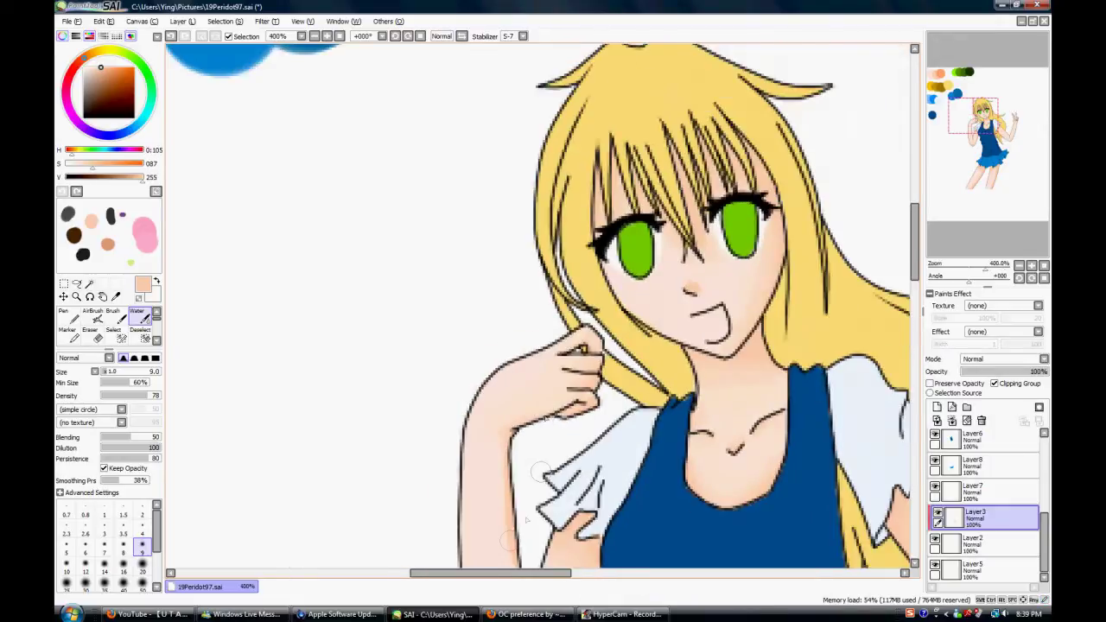
Blend the inner forearm shadow below the fist into the skin and smooth the transition at the wrist bend.
scroll(510, 529, "up", 1)
left_click_drag(915, 251, 915, 283)
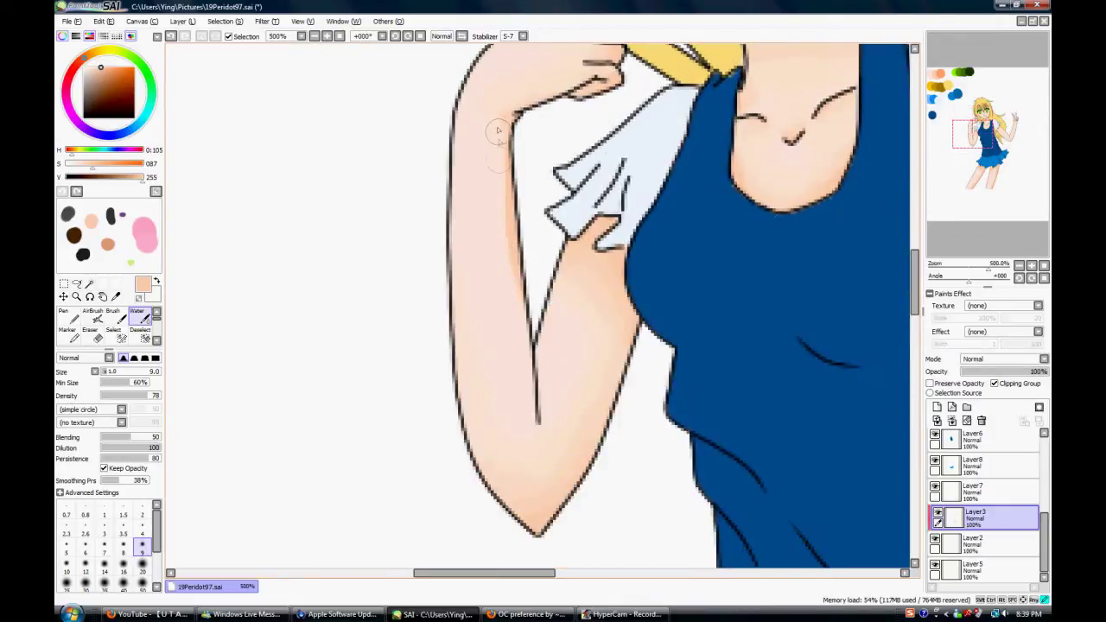
scroll(522, 169, "up", 3)
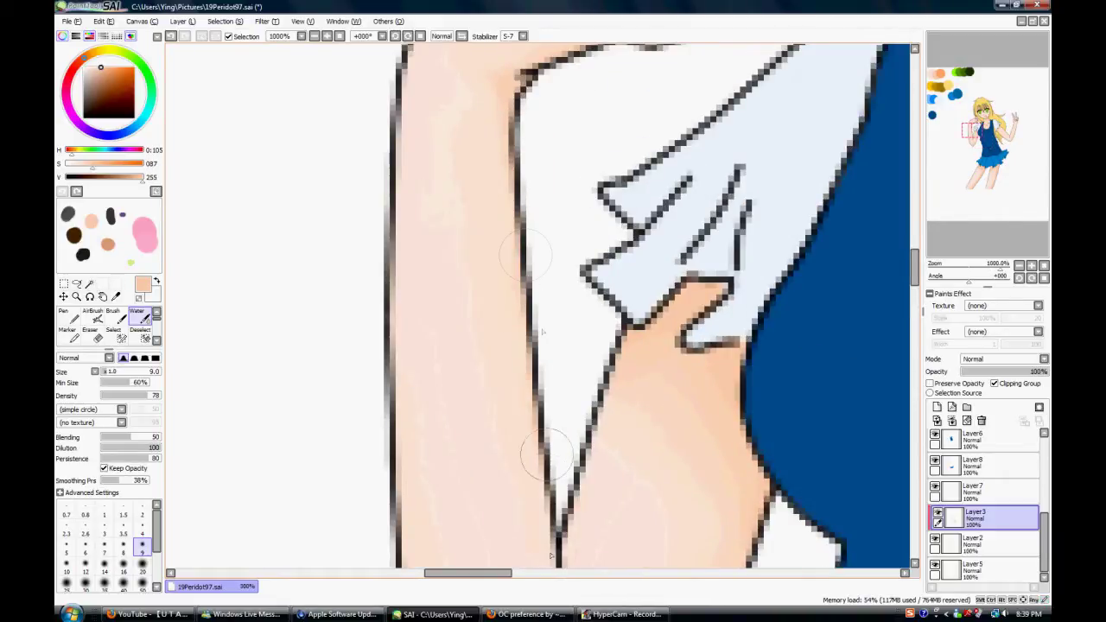
scroll(553, 484, "down", 8)
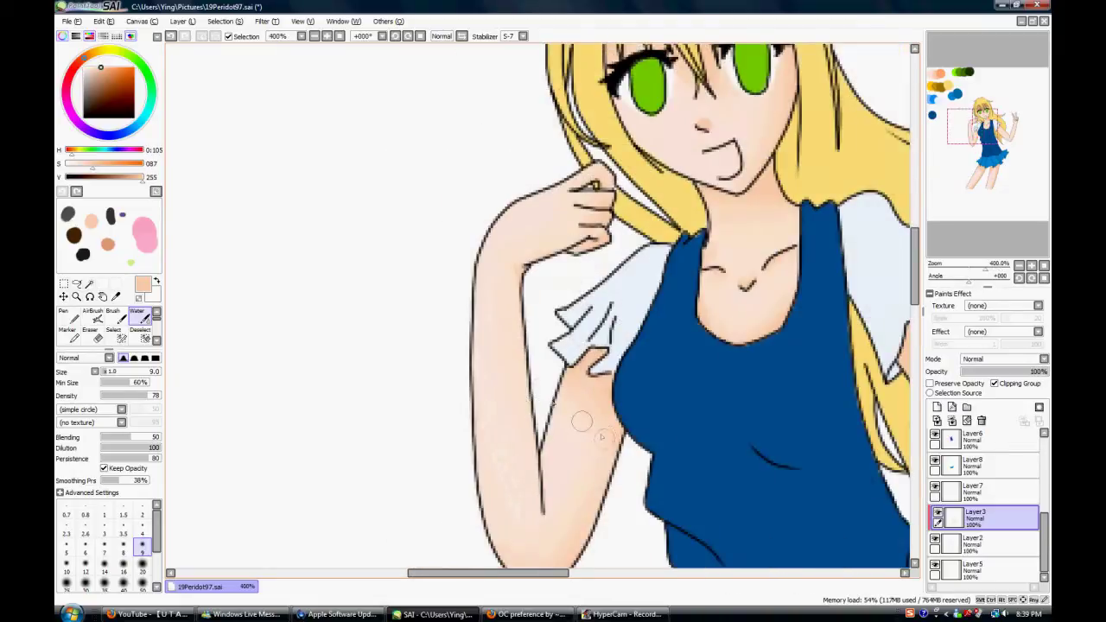
scroll(611, 431, "up", 7)
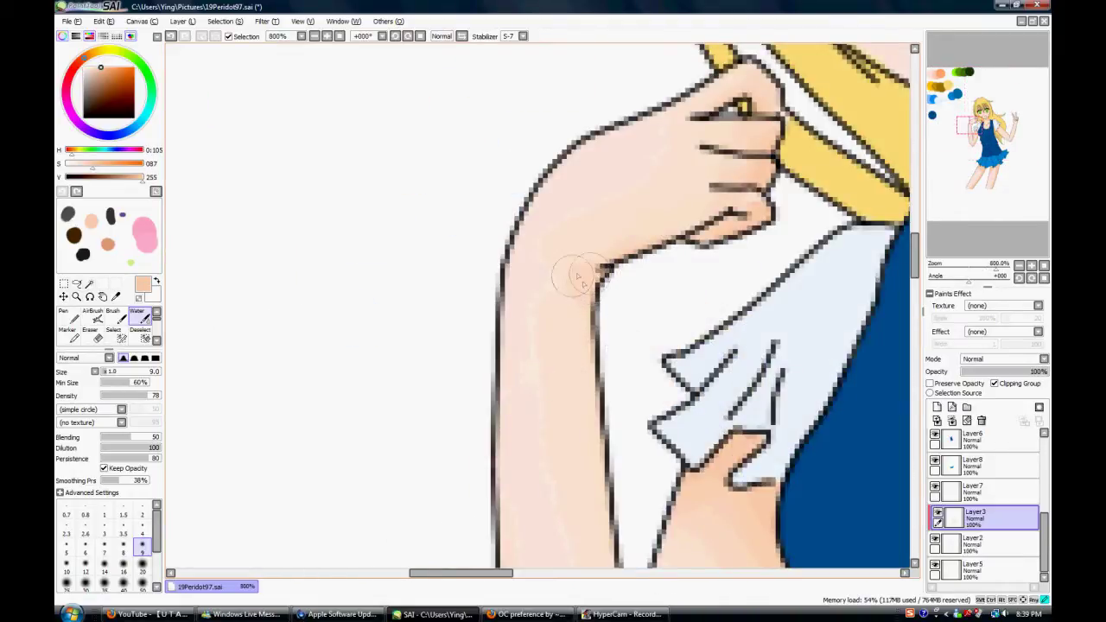
scroll(564, 264, "down", 6)
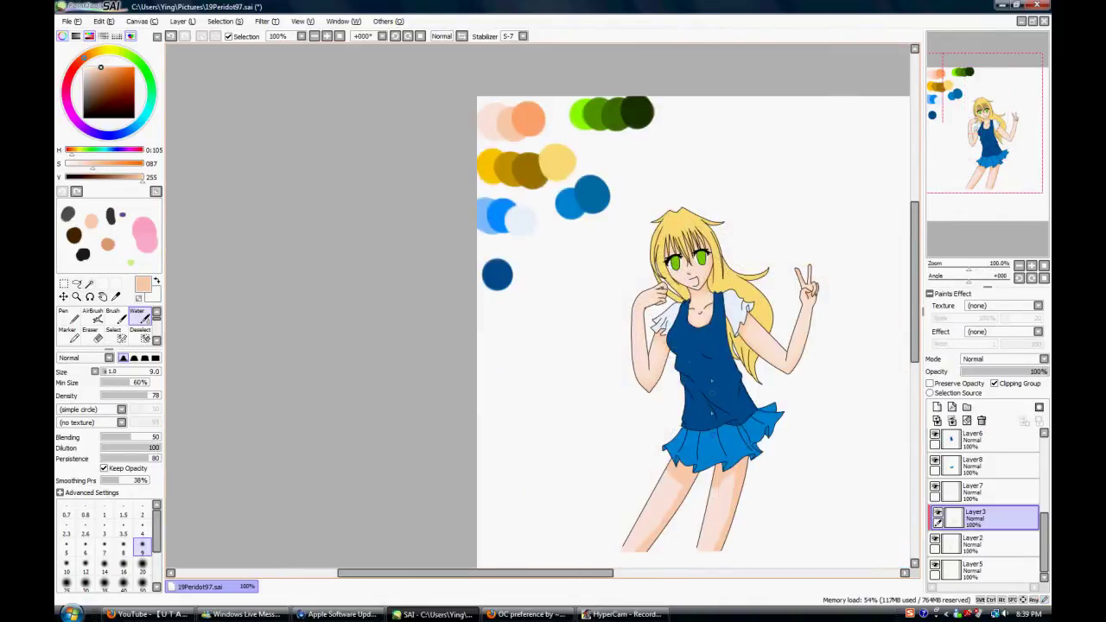
scroll(691, 355, "up", 4)
scroll(667, 358, "up", 2)
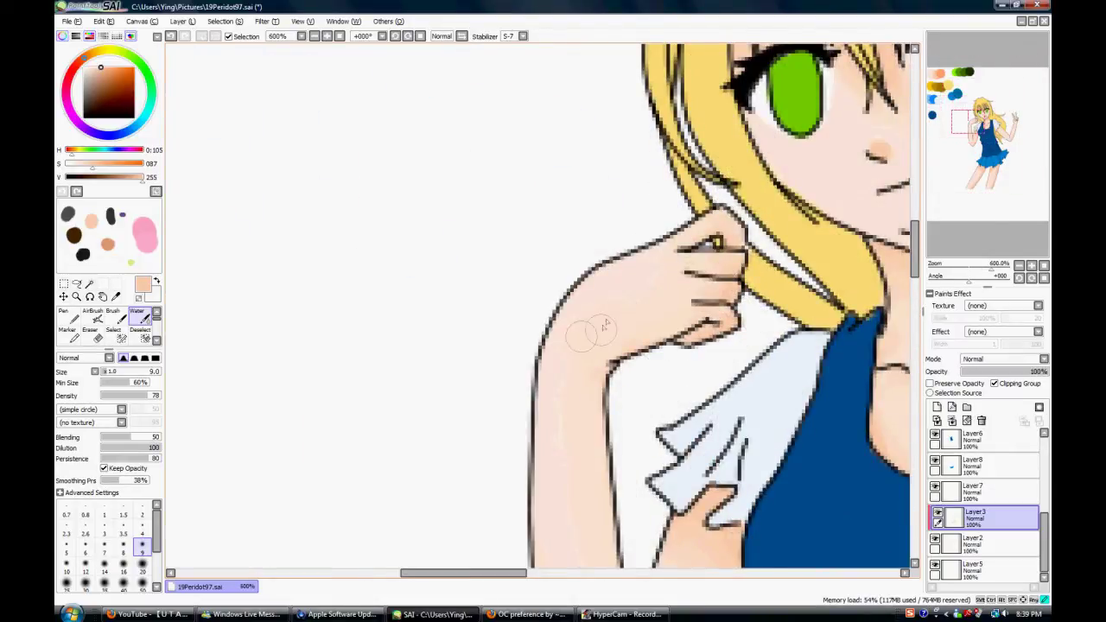
scroll(599, 340, "down", 5)
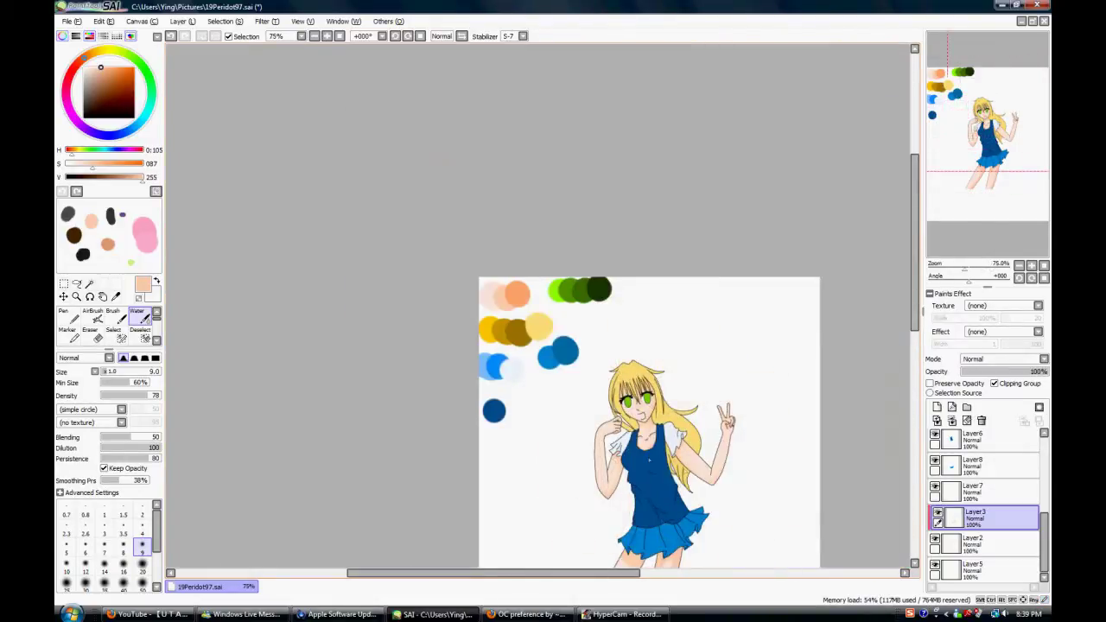
Soften the shading around the nose and blend it into the cheeks below the eyes.
scroll(658, 517, "up", 2)
scroll(540, 337, "up", 6)
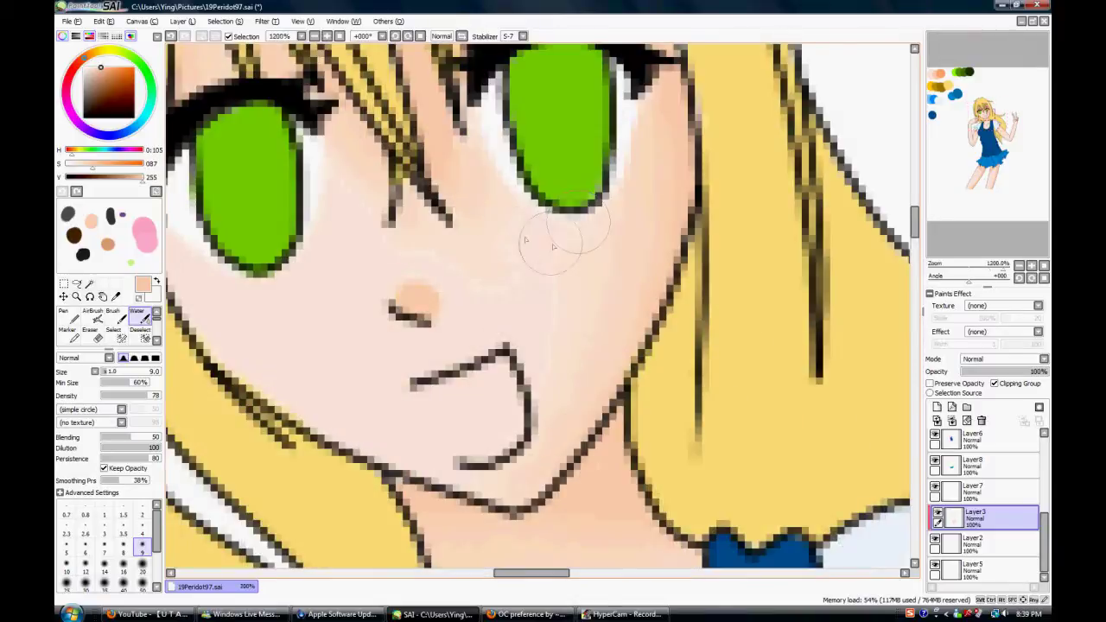
scroll(533, 374, "down", 6)
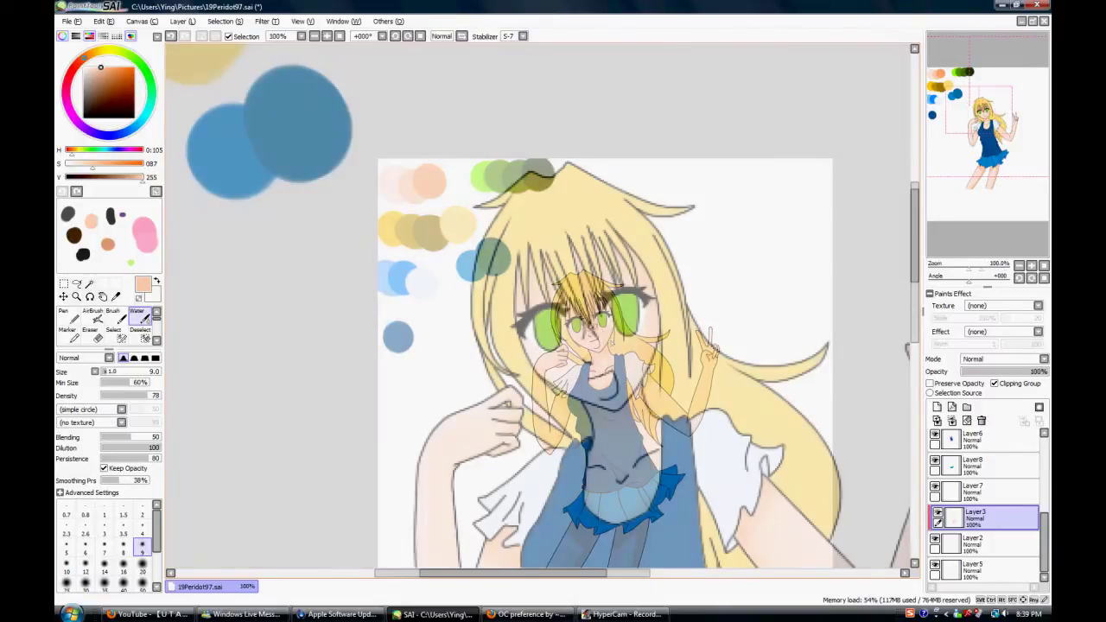
scroll(585, 388, "up", 6)
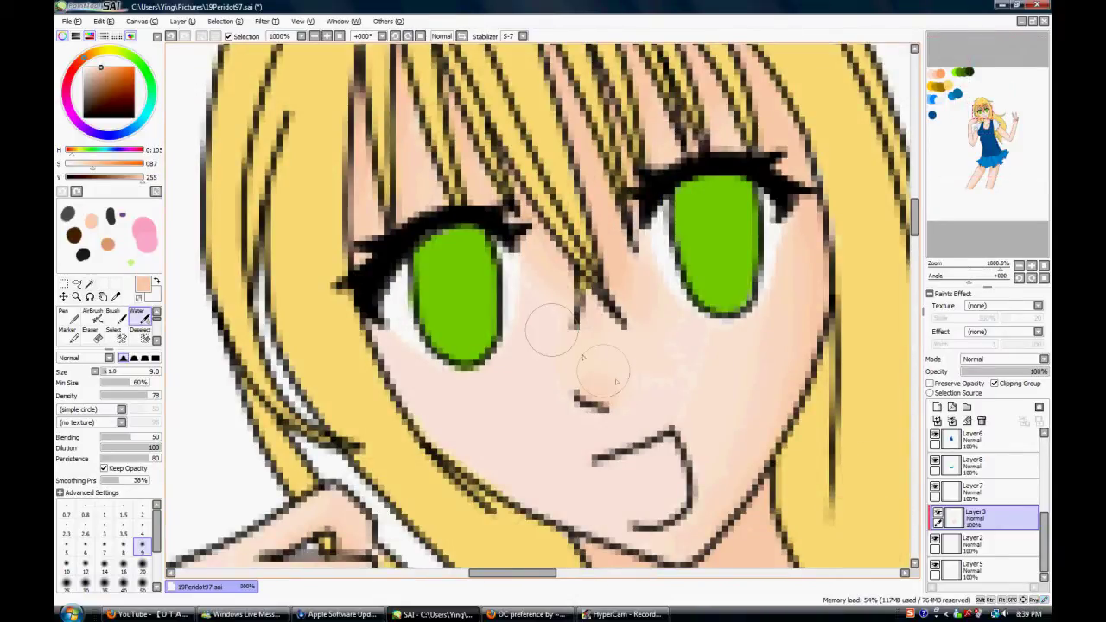
scroll(590, 399, "down", 6)
scroll(622, 402, "up", 5)
scroll(652, 394, "down", 6)
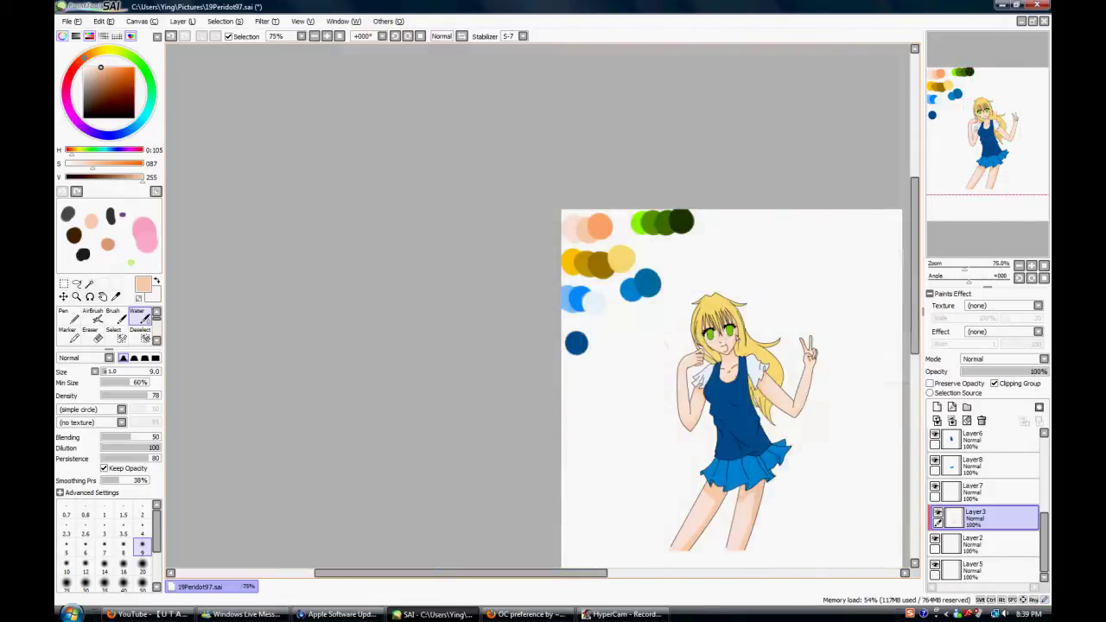
Blend the shading on the peace-sign hand across the raised fingers, folded fingers, thumb and palm.
scroll(766, 538, "up", 4)
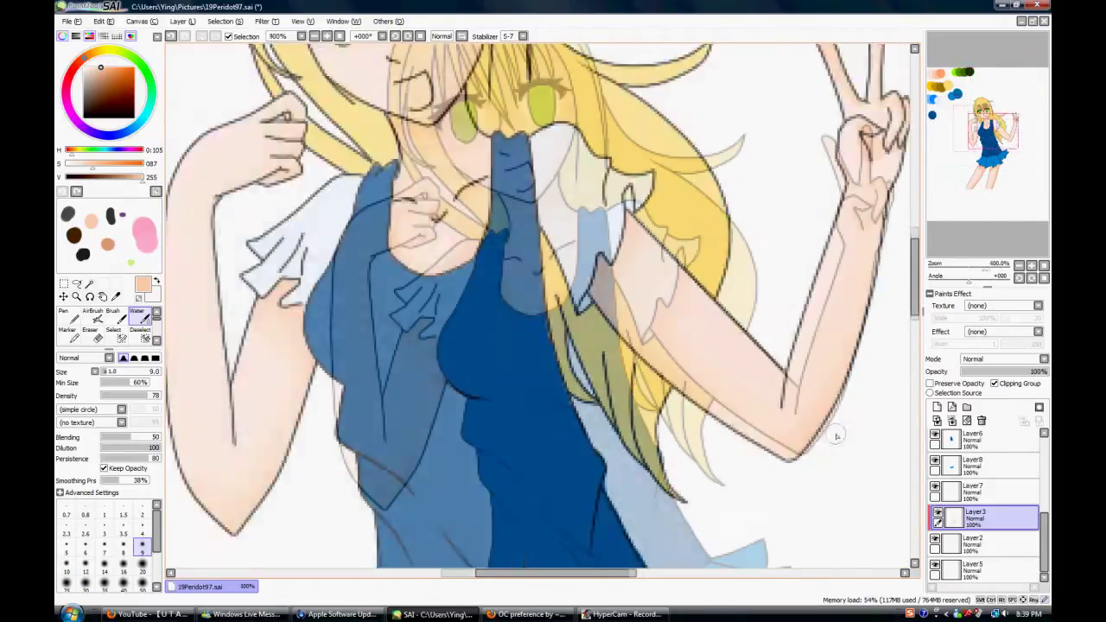
scroll(863, 199, "up", 4)
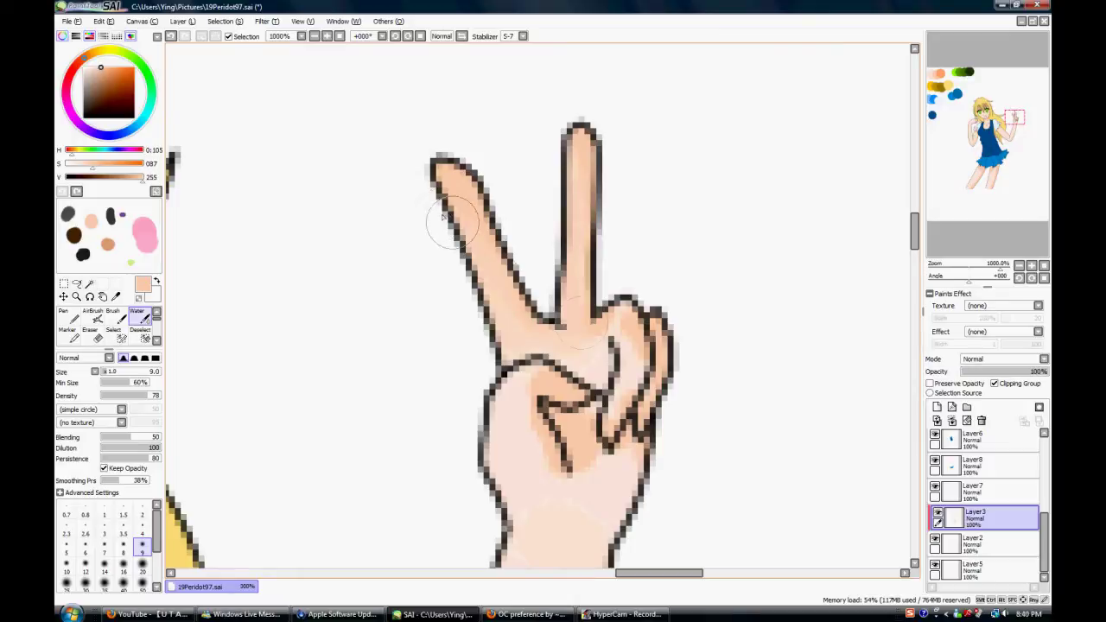
mouse_move(572, 447)
left_mouse_down()
mouse_move(583, 489)
mouse_move(598, 473)
mouse_move(549, 473)
left_mouse_up()
left_click_drag(524, 395, 535, 378)
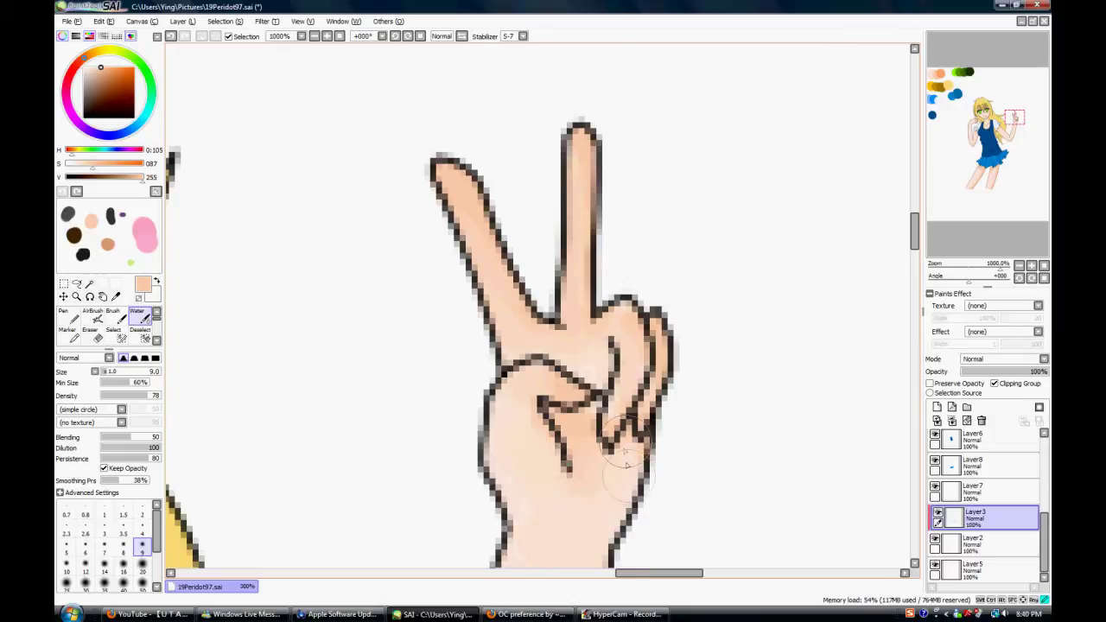
scroll(627, 458, "down", 5)
Smooth the skin shading along the wrist and forearm below the peace-sign hand and touch up its palm.
left_click_drag(924, 246, 923, 303)
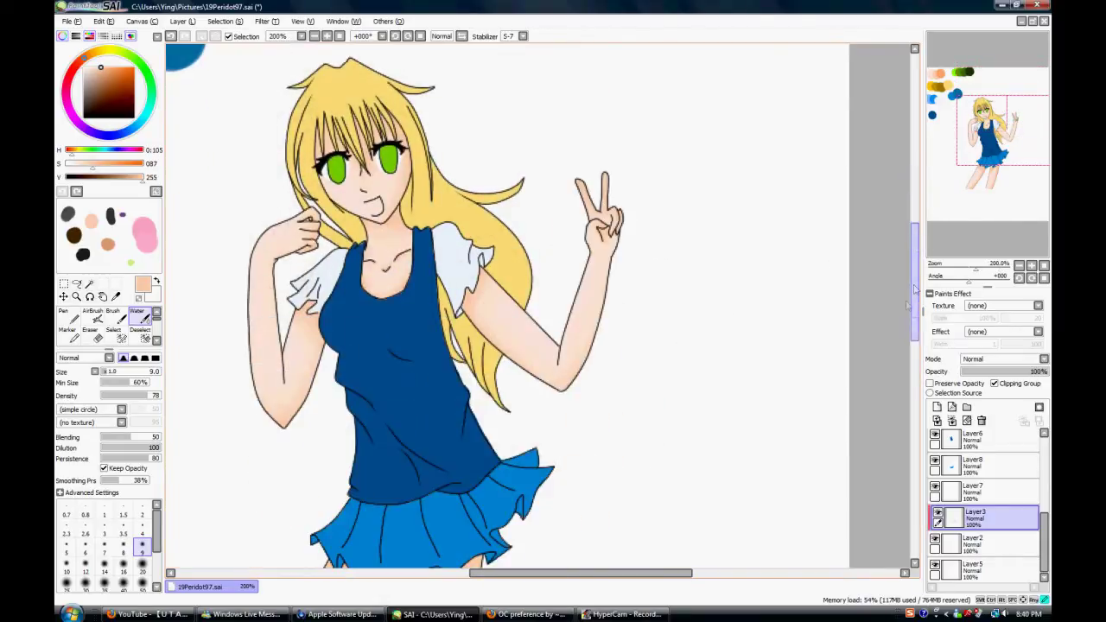
scroll(542, 391, "down", 1)
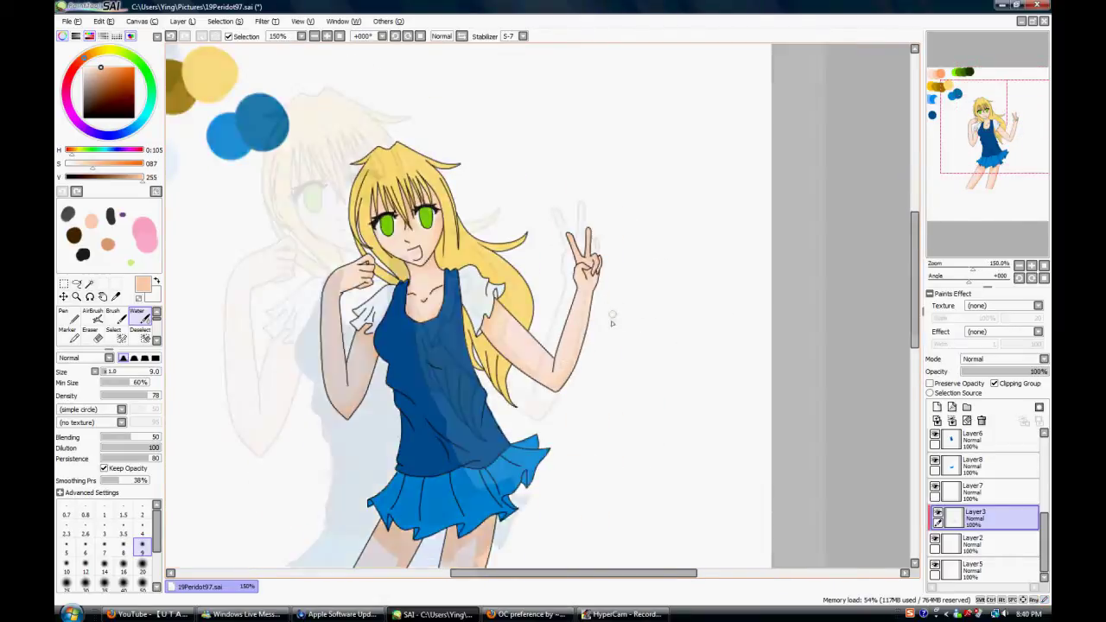
scroll(612, 323, "up", 4)
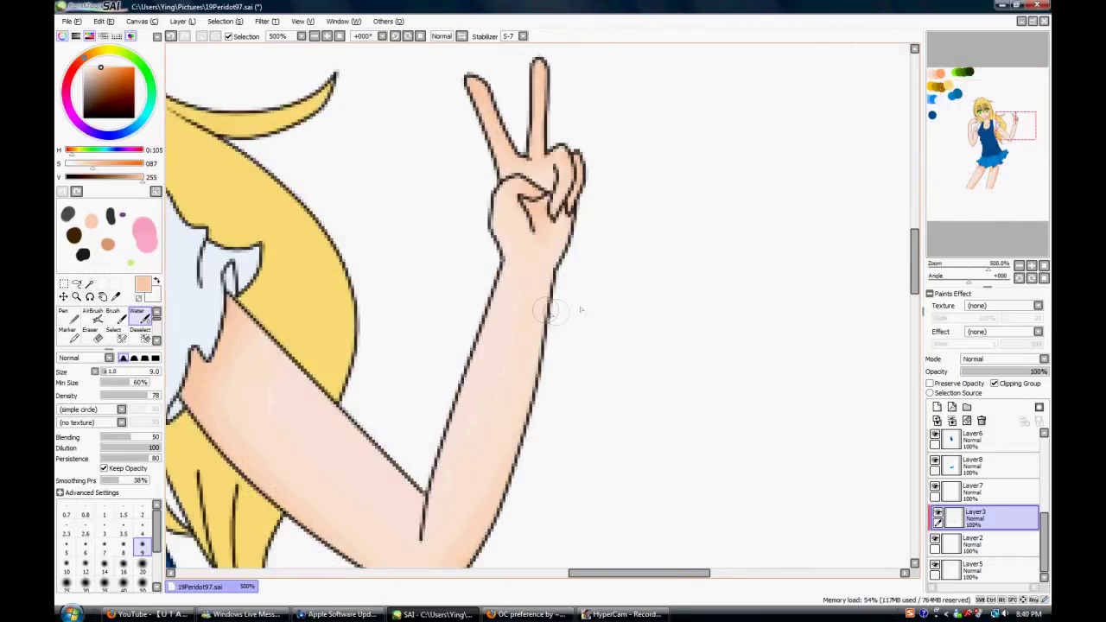
scroll(456, 318, "down", 4)
scroll(455, 316, "up", 4)
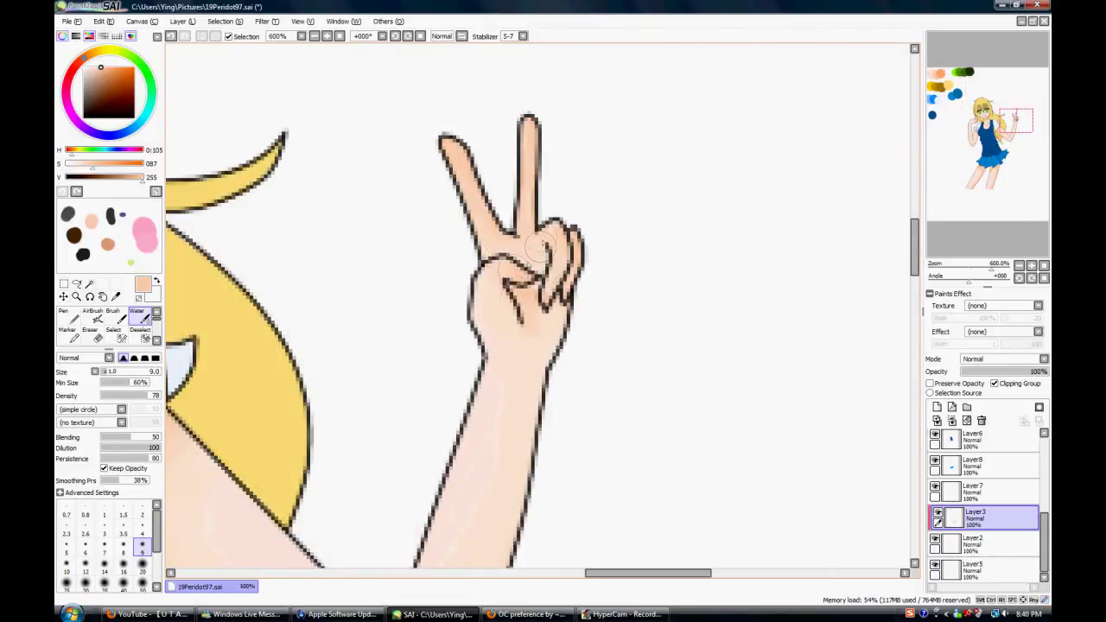
scroll(553, 232, "down", 6)
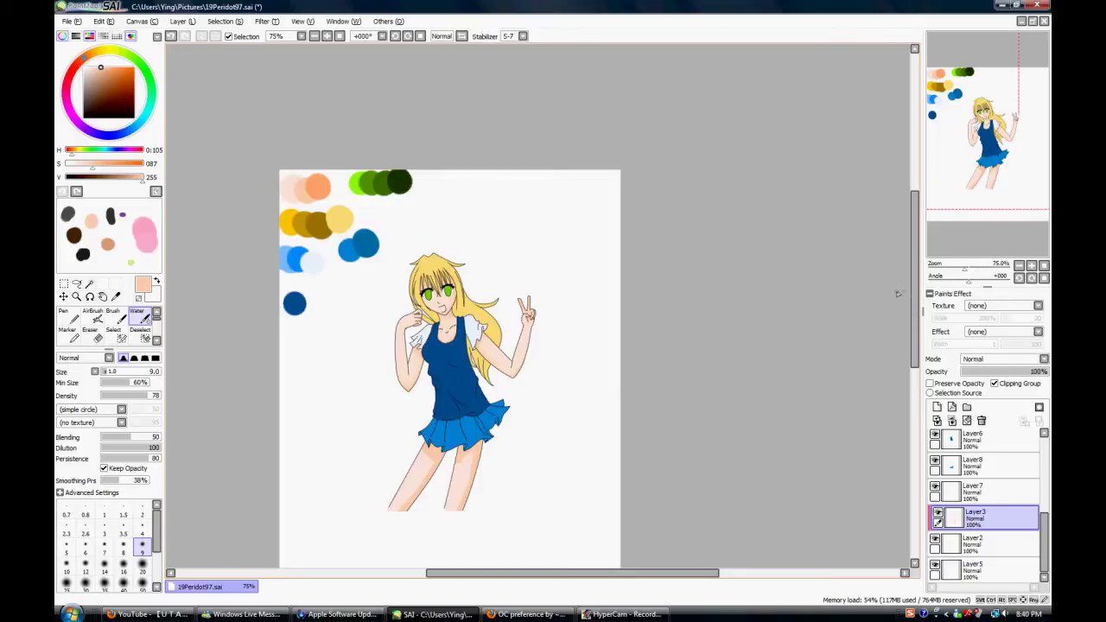
Set the Water tool to size 20 and blend the shading down the bent-outward leg on the canvas's left side.
scroll(451, 469, "up", 3)
left_click(143, 566)
scroll(334, 338, "up", 2)
mouse_move(441, 191)
left_mouse_down()
mouse_move(484, 223)
mouse_move(467, 263)
left_mouse_up()
mouse_move(278, 484)
left_mouse_down()
mouse_move(360, 416)
mouse_move(301, 491)
mouse_move(336, 456)
left_mouse_up()
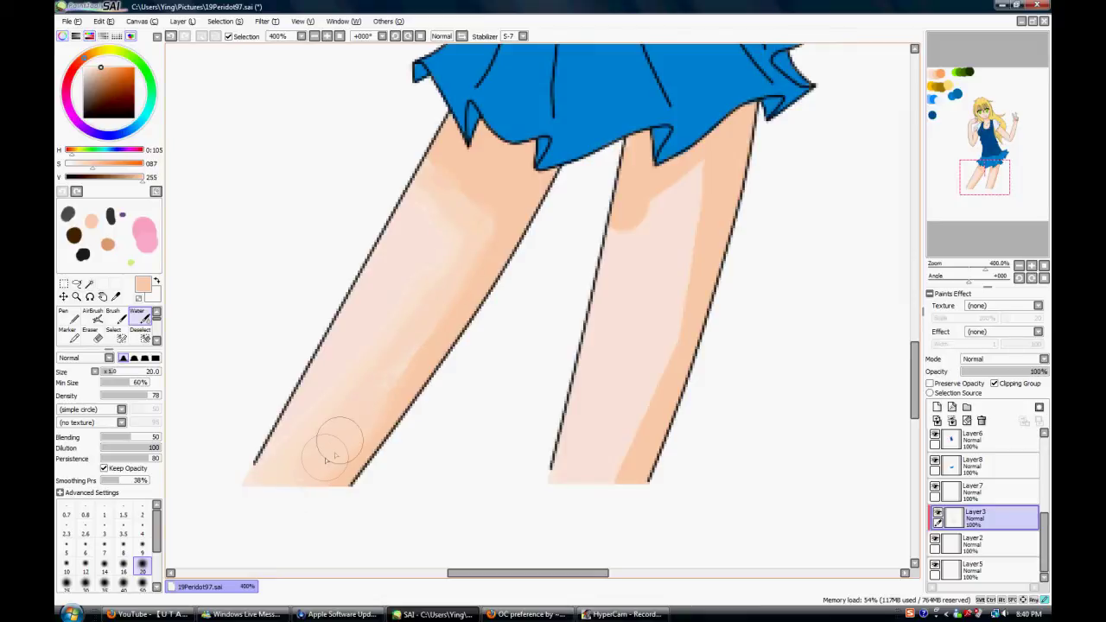
Blend the shadow edge down the other leg from the skirt hem to its lower end.
mouse_move(659, 210)
left_mouse_down()
mouse_move(614, 239)
mouse_move(696, 167)
mouse_move(657, 304)
mouse_move(682, 313)
mouse_move(616, 450)
left_mouse_up()
mouse_move(693, 159)
left_mouse_down()
mouse_move(630, 254)
mouse_move(598, 456)
left_mouse_up()
mouse_move(583, 497)
left_mouse_down()
mouse_move(644, 207)
mouse_move(672, 240)
mouse_move(587, 471)
left_mouse_up()
Smooth the remaining hard shadow edges on both thighs beneath the skirt hem and along the first leg.
mouse_move(423, 175)
left_mouse_down()
mouse_move(443, 208)
mouse_move(484, 225)
left_mouse_up()
mouse_move(463, 159)
left_mouse_down()
mouse_move(482, 216)
mouse_move(383, 311)
mouse_move(402, 272)
left_mouse_up()
mouse_move(415, 235)
left_mouse_down()
mouse_move(428, 155)
mouse_move(406, 338)
mouse_move(400, 225)
mouse_move(447, 258)
mouse_move(439, 322)
left_mouse_up()
mouse_move(331, 392)
left_mouse_down()
mouse_move(390, 360)
mouse_move(313, 449)
left_mouse_up()
left_click_drag(659, 177, 625, 210)
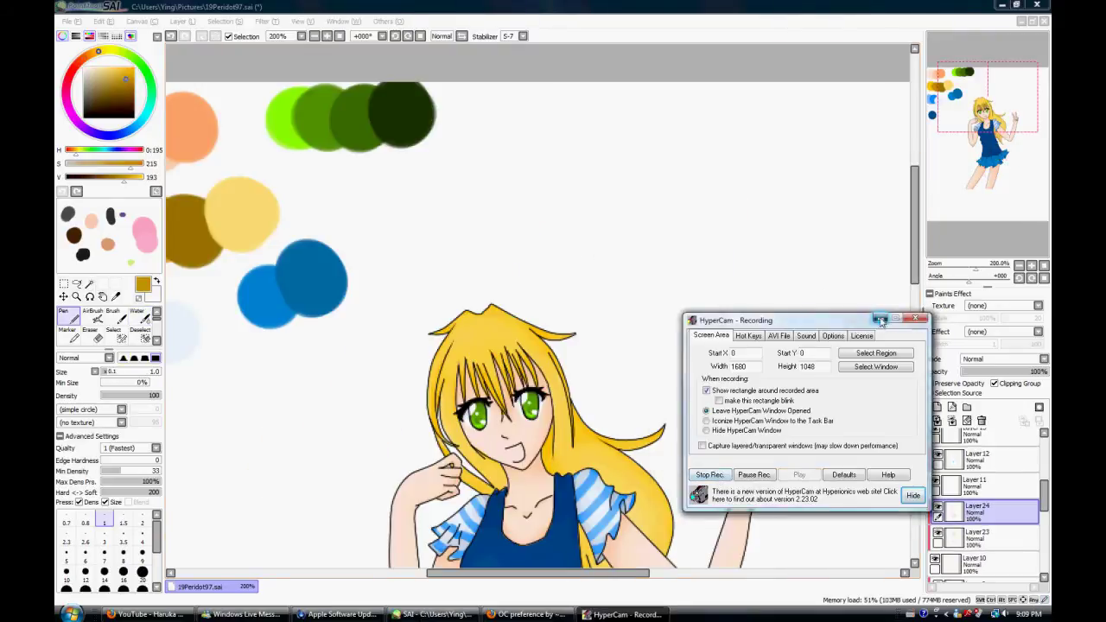
Minimize the recorder window and shade the central bang strand between the eyes in dark gold with the Pen at size 1.
left_click(876, 318)
scroll(579, 424, "up", 3)
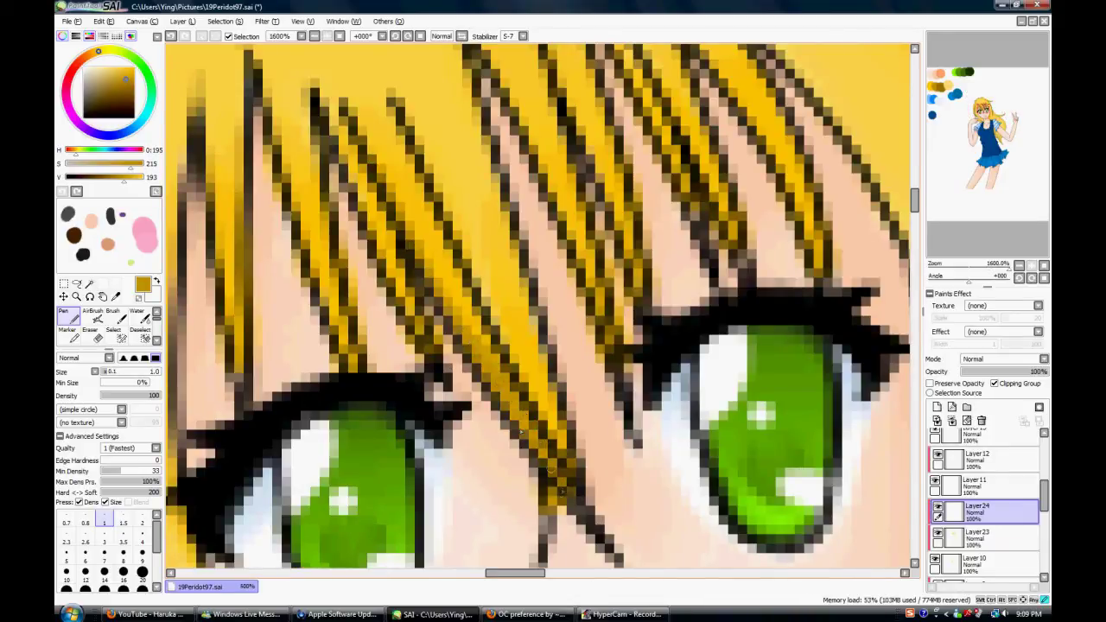
mouse_move(489, 130)
left_mouse_down()
mouse_move(561, 442)
mouse_move(513, 348)
left_mouse_up()
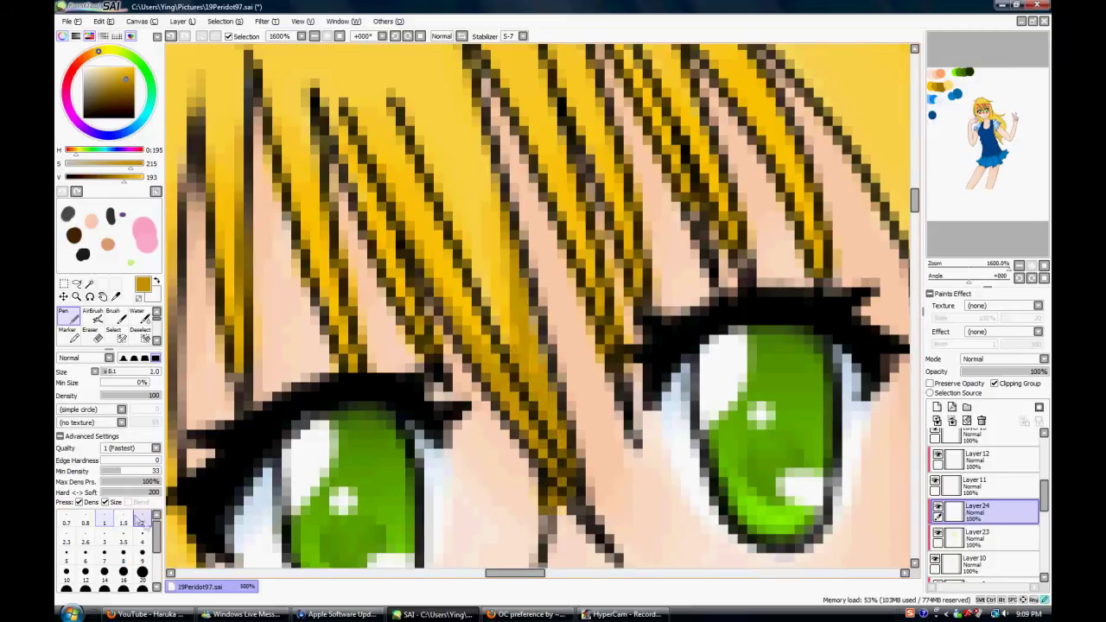
Set the Pen to size 2 and add dark gold shading to the bang strands above the eye nearest the fist.
left_click(141, 522)
scroll(562, 298, "down", 2)
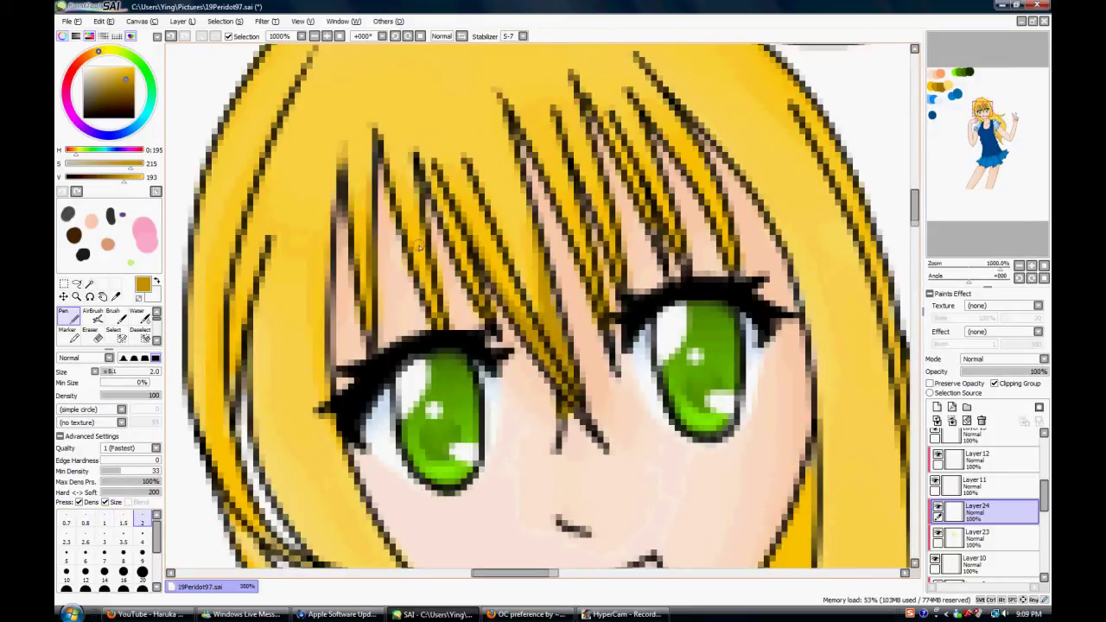
scroll(420, 248, "up", 2)
mouse_move(450, 197)
left_mouse_down()
mouse_move(495, 309)
mouse_move(483, 297)
left_mouse_up()
mouse_move(375, 153)
left_mouse_down()
mouse_move(413, 264)
mouse_move(477, 387)
mouse_move(455, 386)
left_mouse_up()
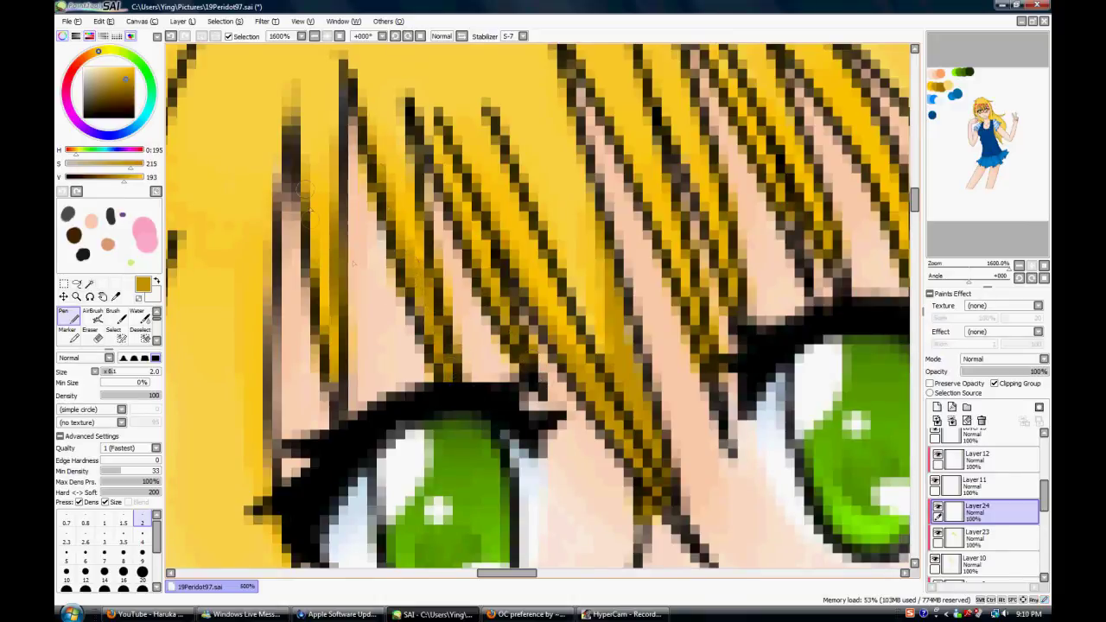